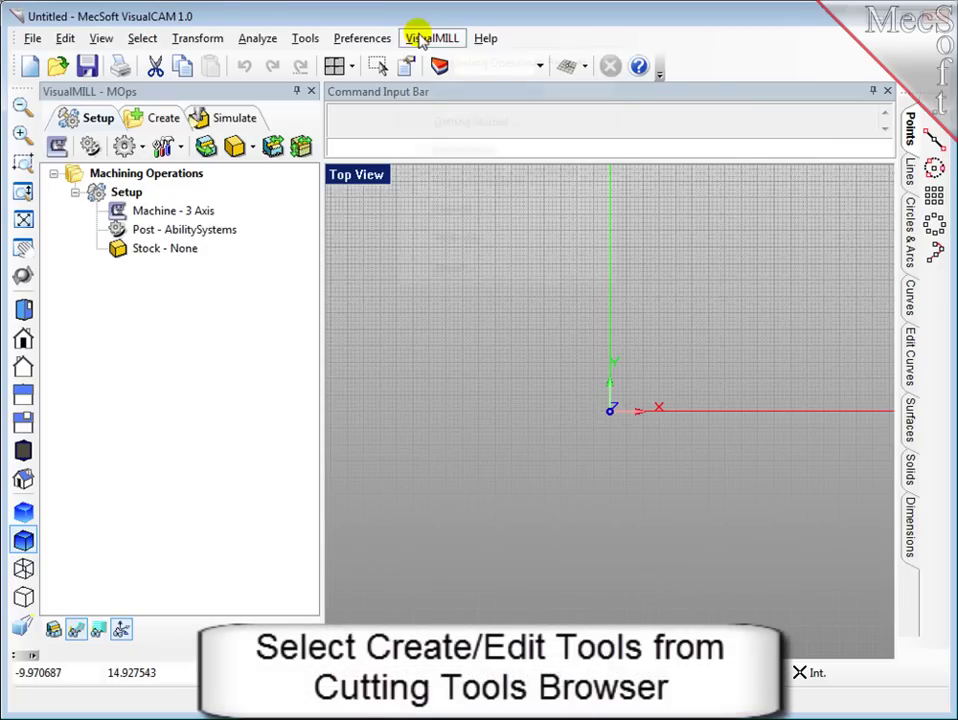
# Step: Show the VisualMILL Cutting Tools Browser beside the Machining Operations tree
pyautogui.click(420, 38)
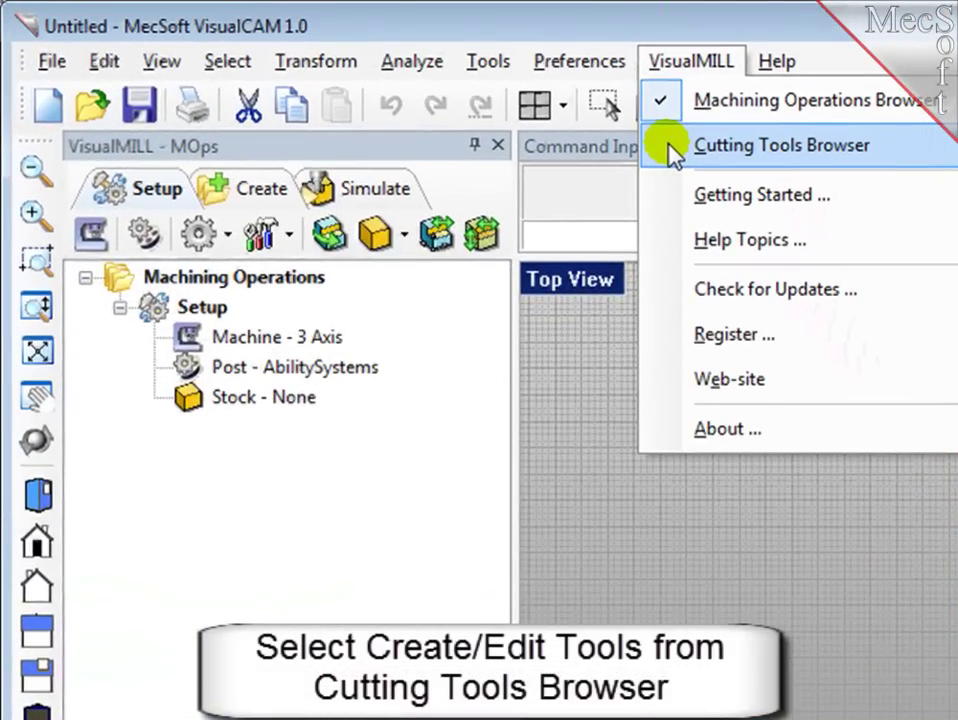
pyautogui.click(670, 143)
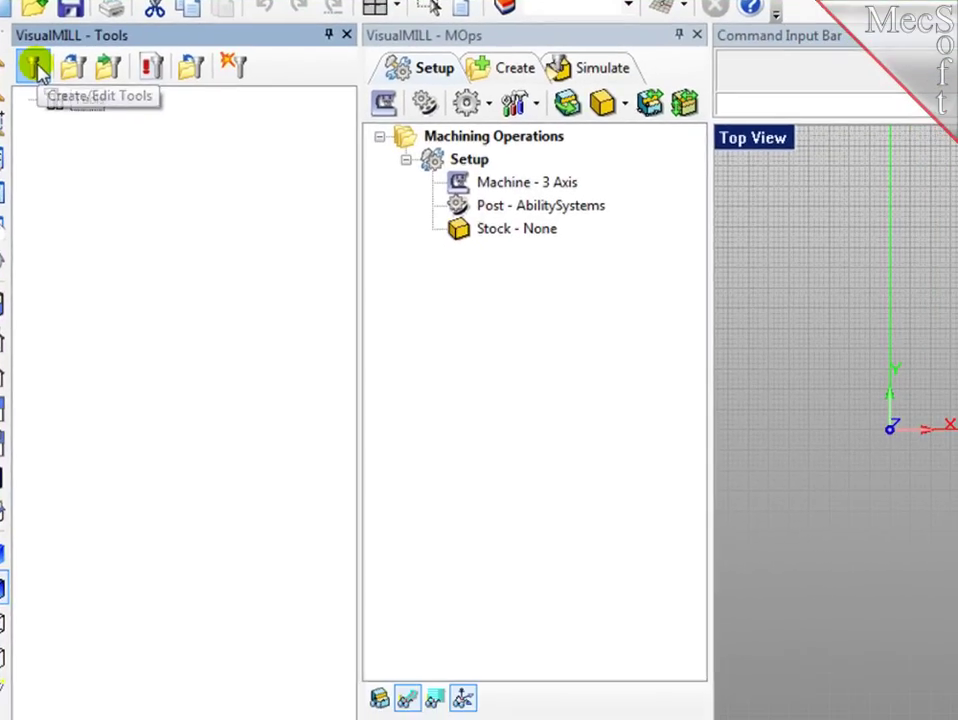
# Step: Create a Flat Mill tool named FlatMill-0.5 with flute length 2.5, tool length 4, diameter 0.5
pyautogui.click(93, 190)
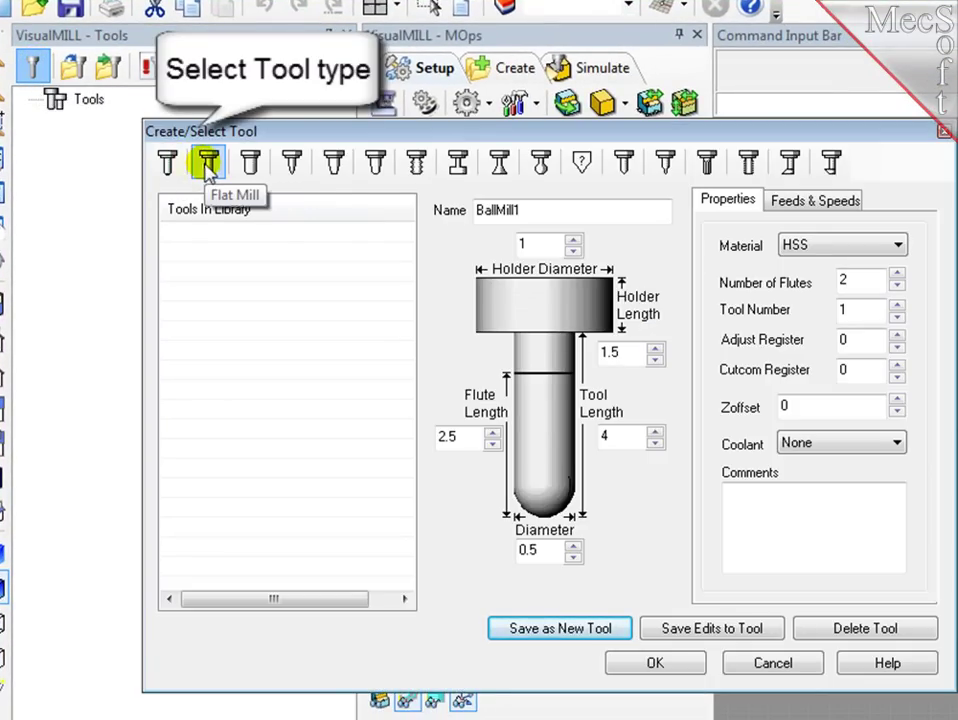
pyautogui.click(209, 165)
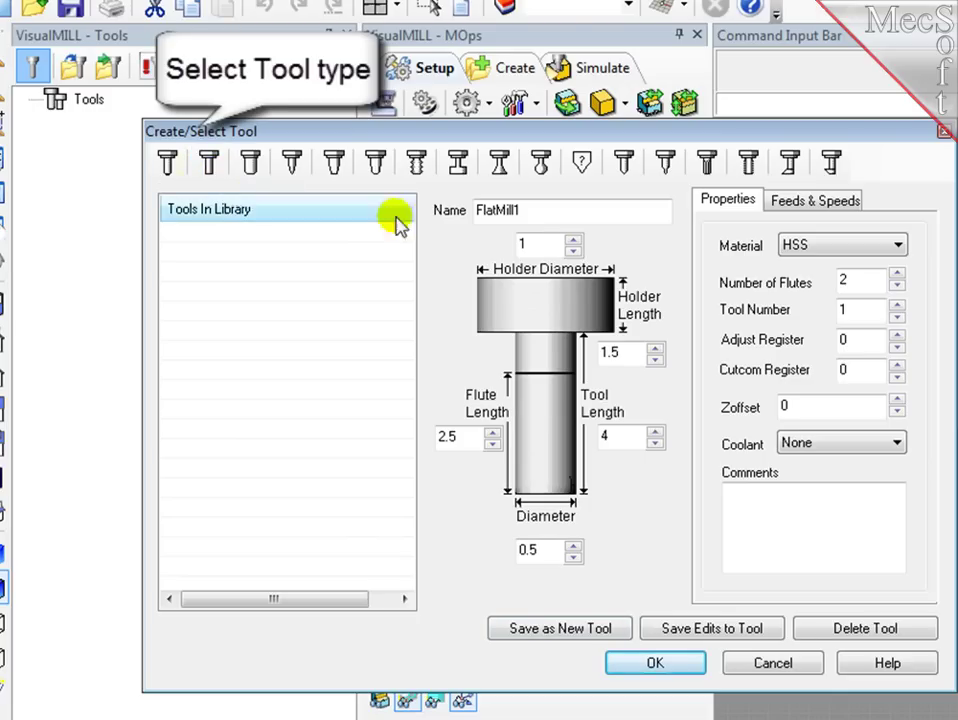
pyautogui.press('BackSpace')
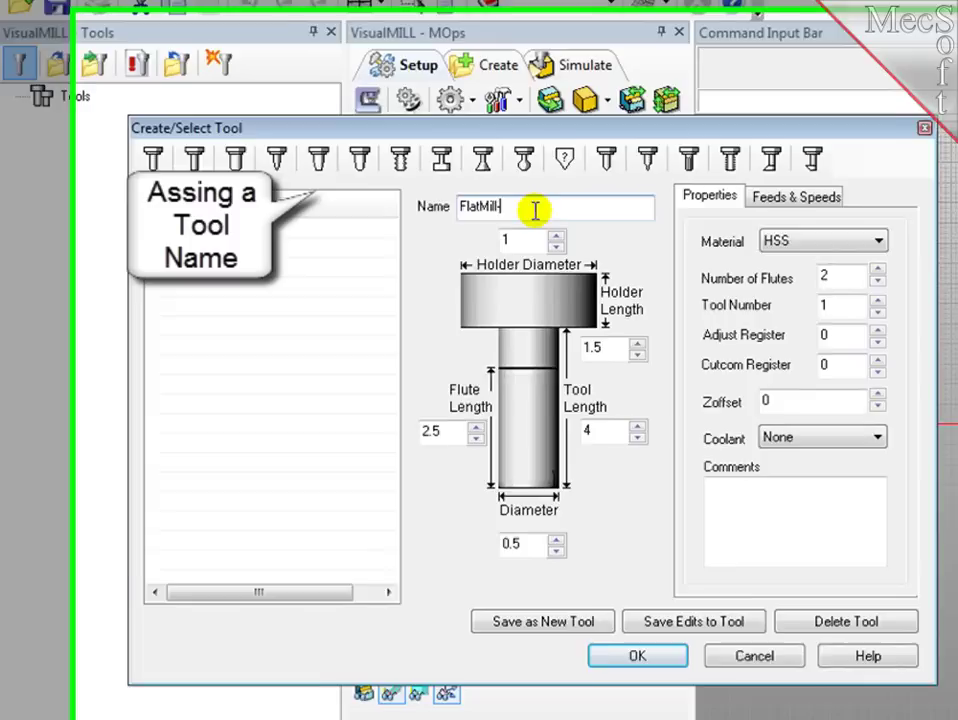
pyautogui.write('-0.5')
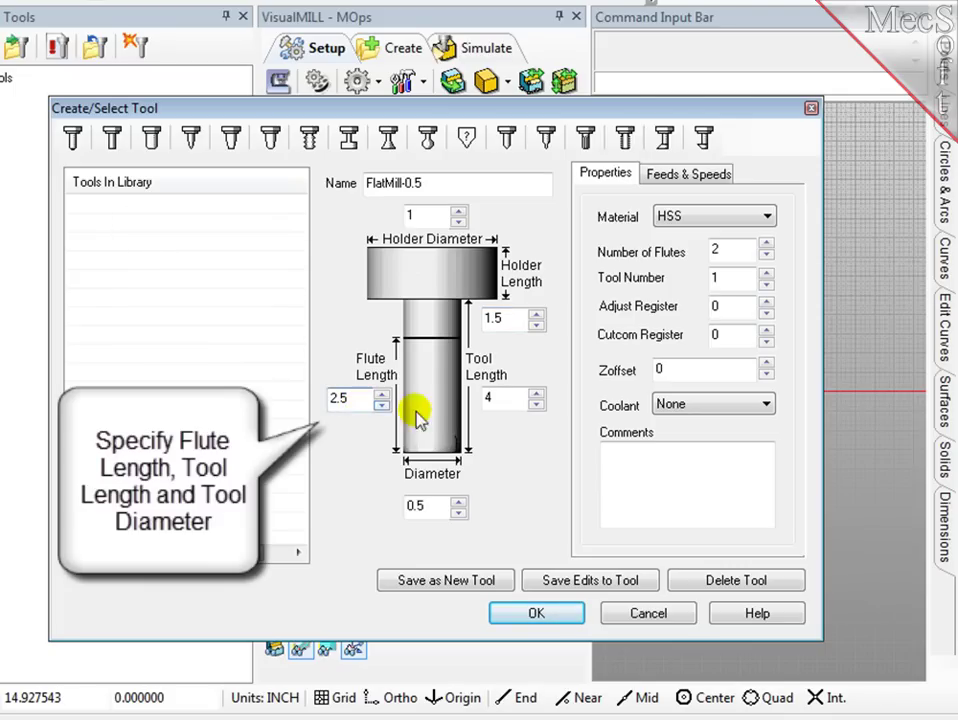
pyautogui.click(510, 401)
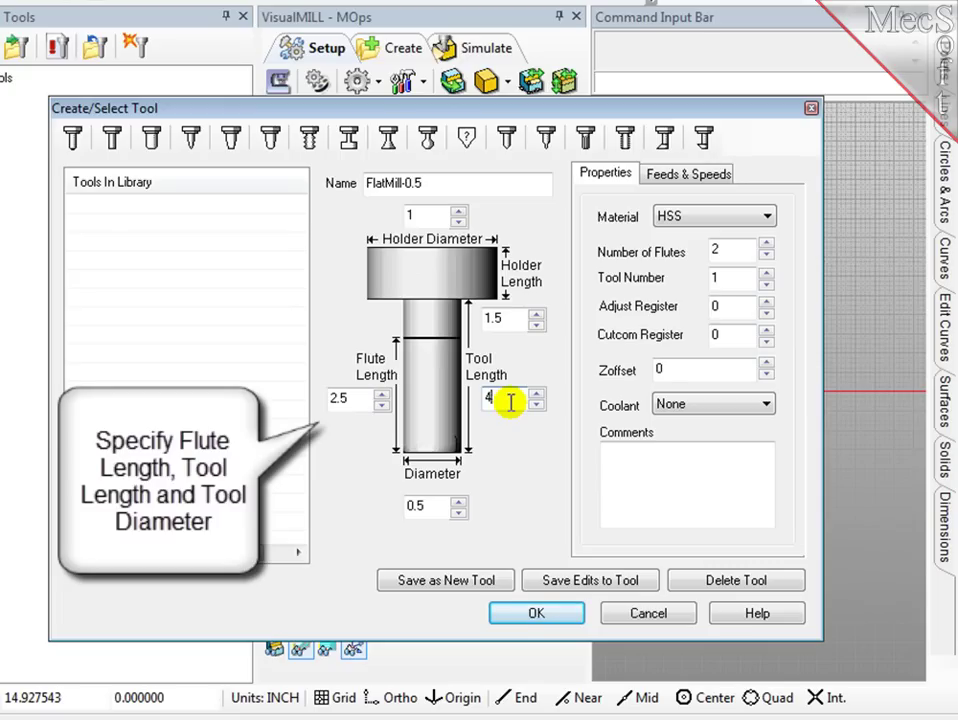
pyautogui.click(436, 505)
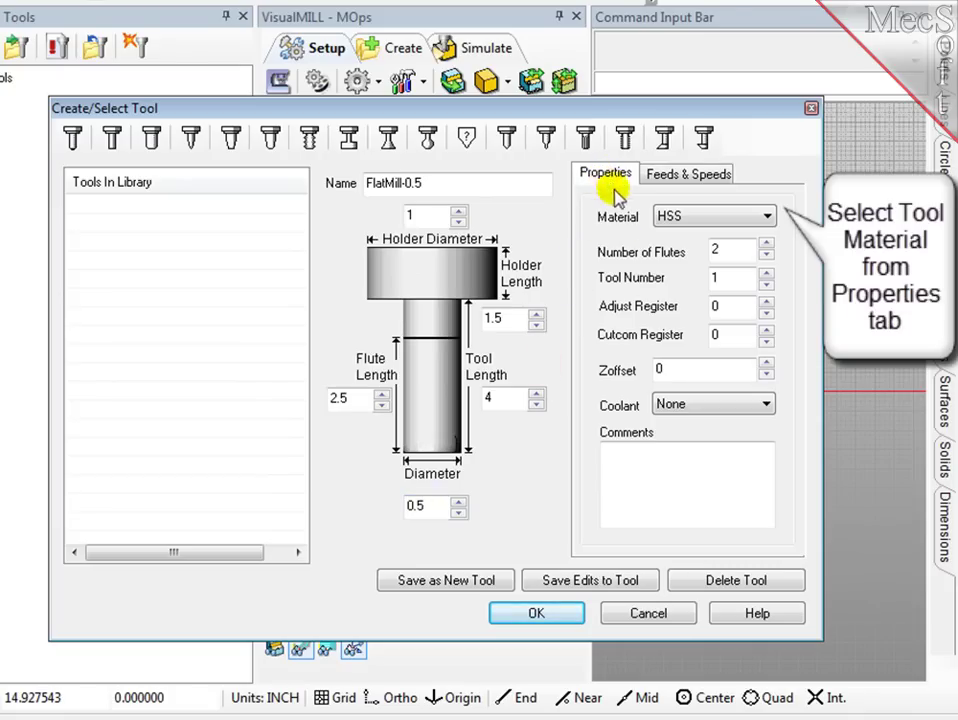
# Step: Keep HSS material and set tool number 1, adjust register 1, cutcom register 0
pyautogui.click(760, 220)
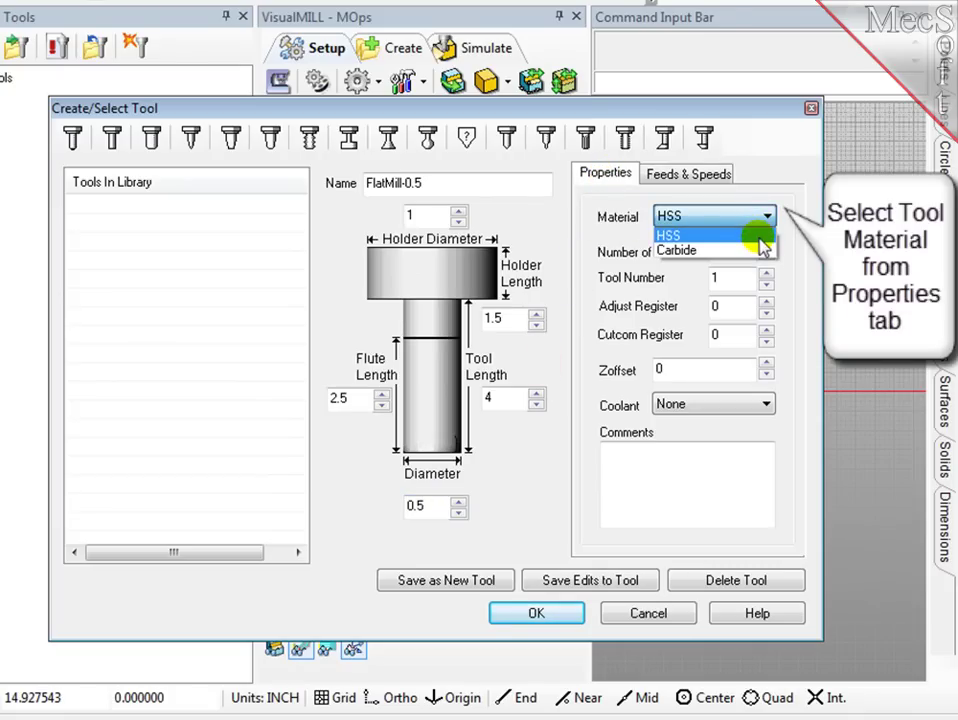
pyautogui.click(760, 237)
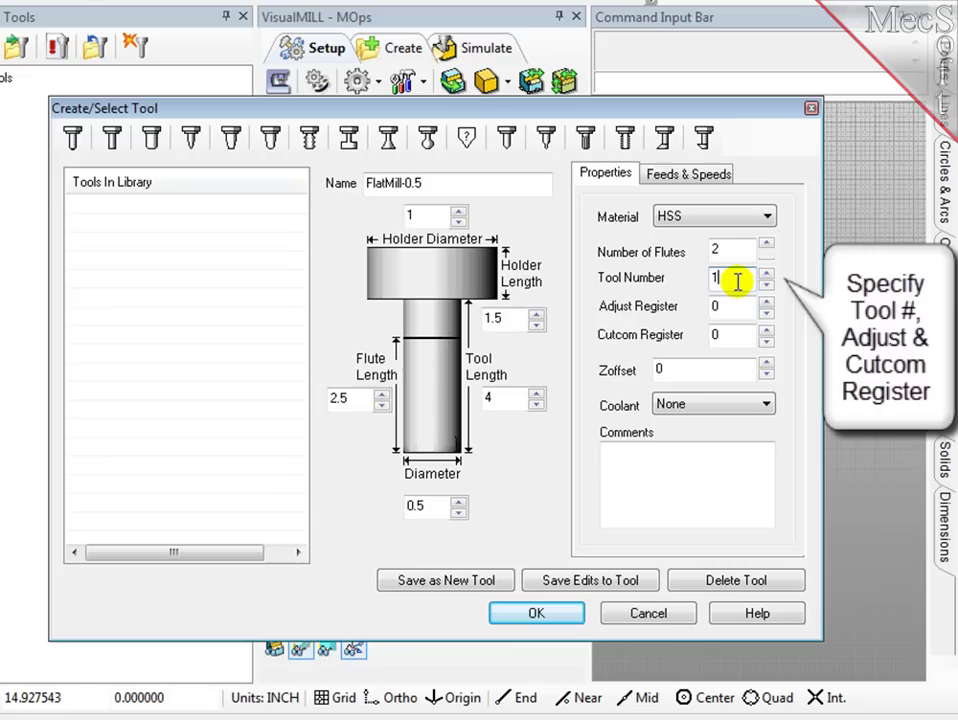
pyautogui.click(728, 311)
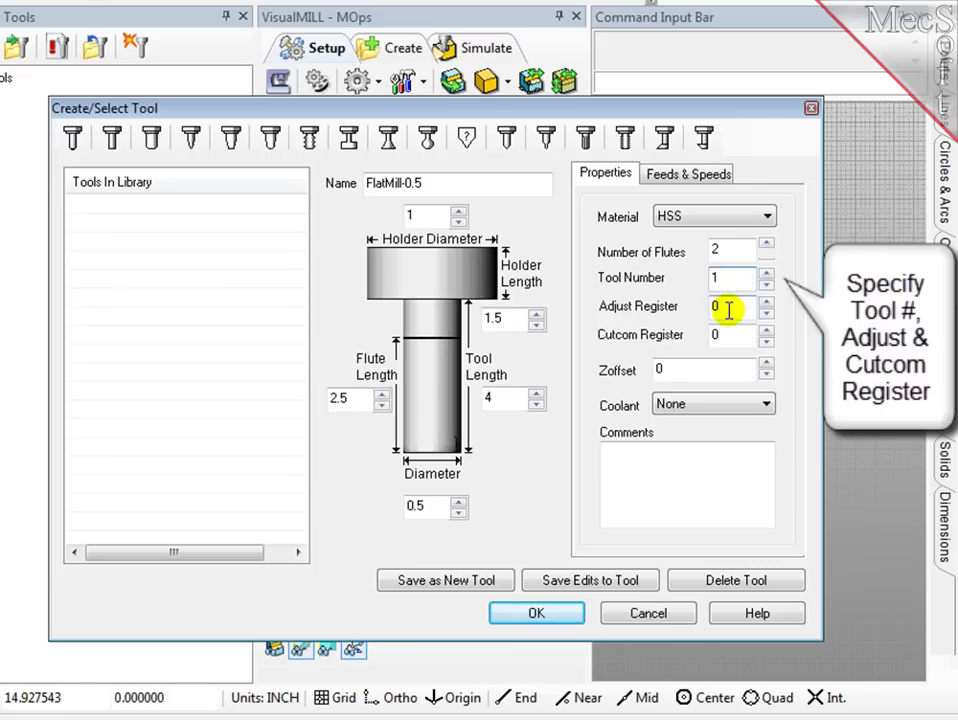
pyautogui.doubleClick(729, 311)
pyautogui.write('1')
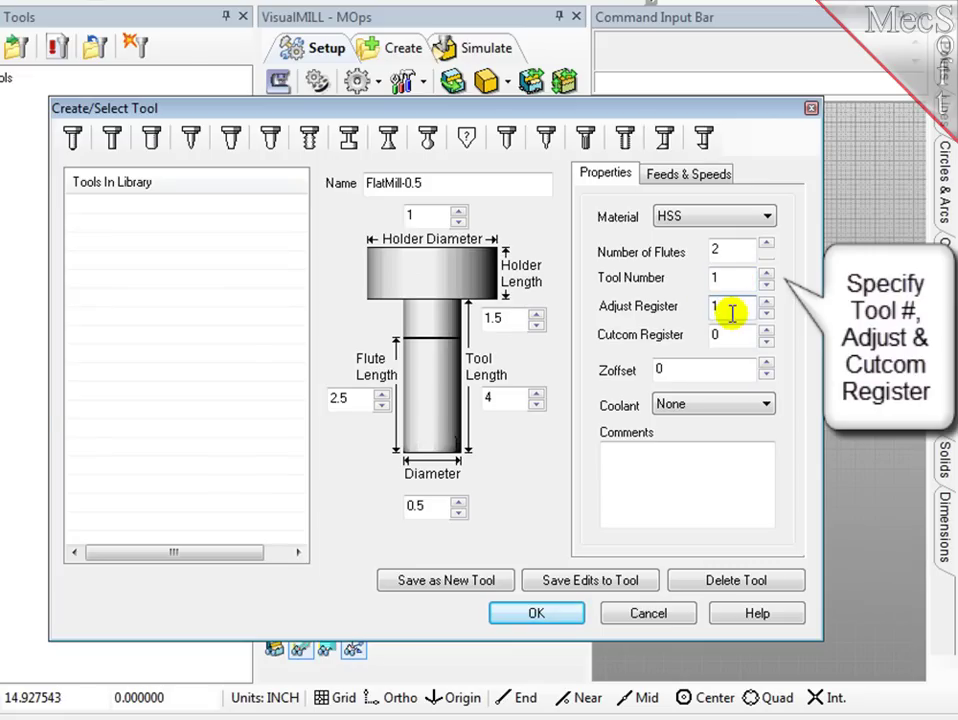
pyautogui.click(735, 334)
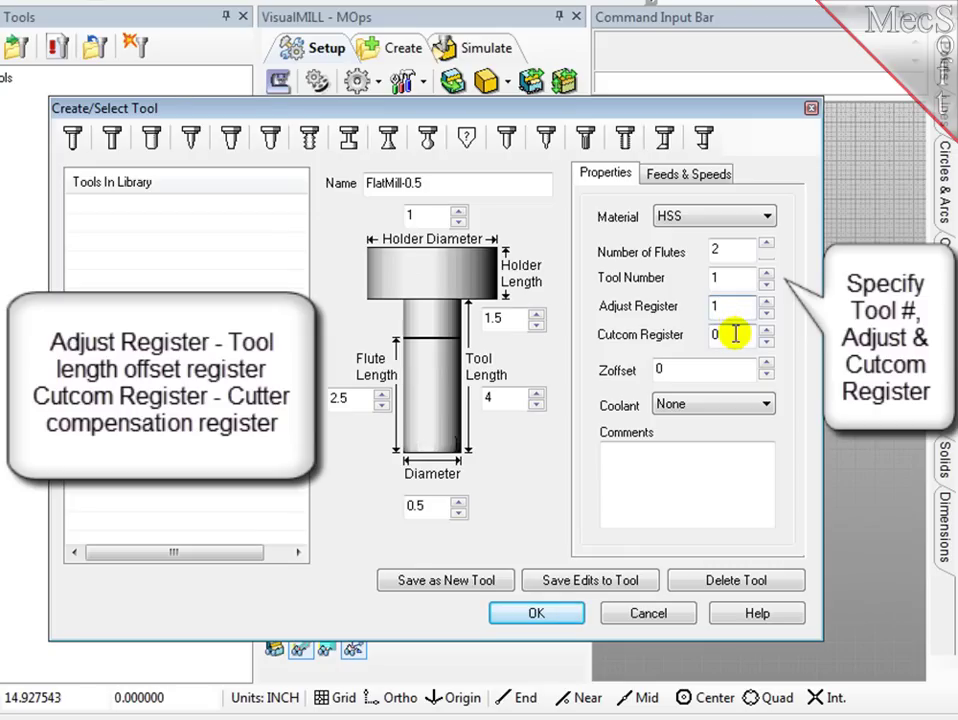
pyautogui.doubleClick(735, 334)
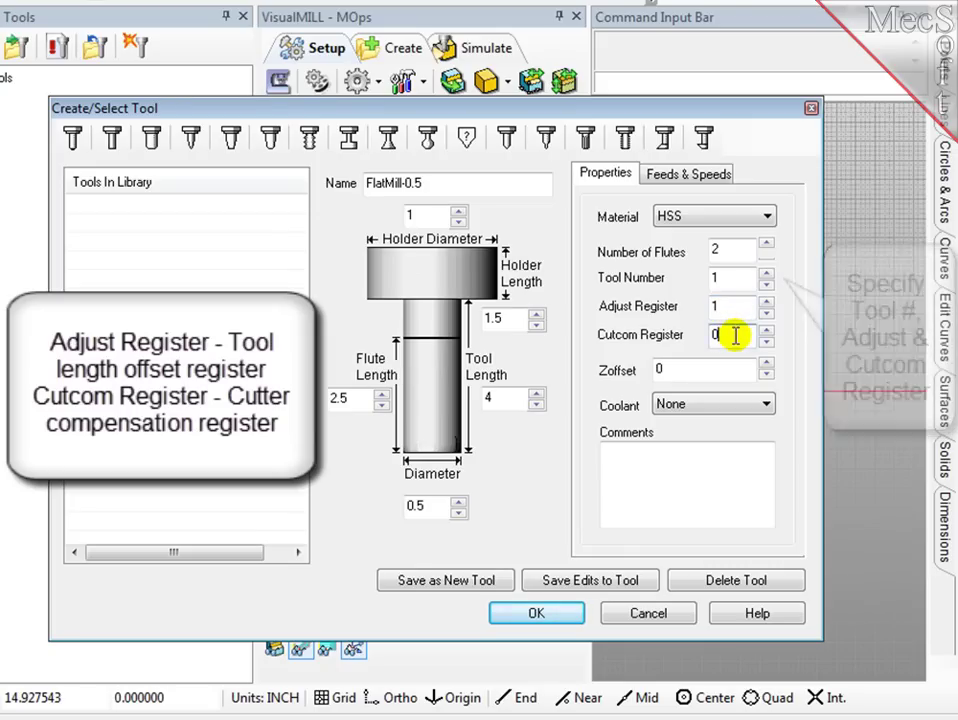
# Step: Set coolant to None and add the comment 'End Mill 0.5 Inch'
pyautogui.click(752, 404)
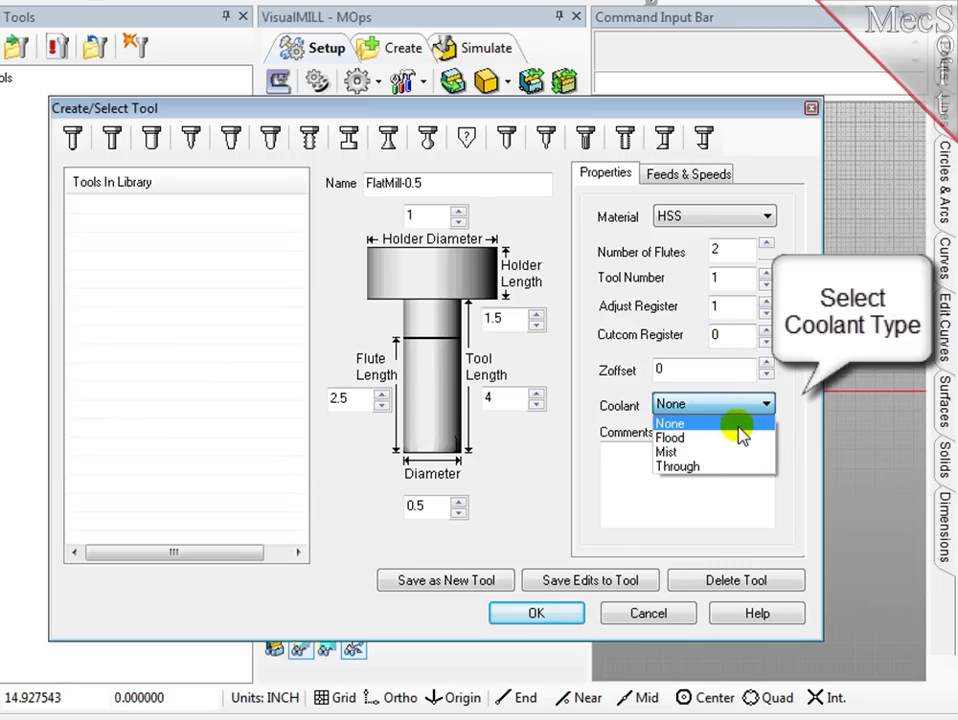
pyautogui.click(739, 424)
pyautogui.click(726, 449)
pyautogui.write('End')
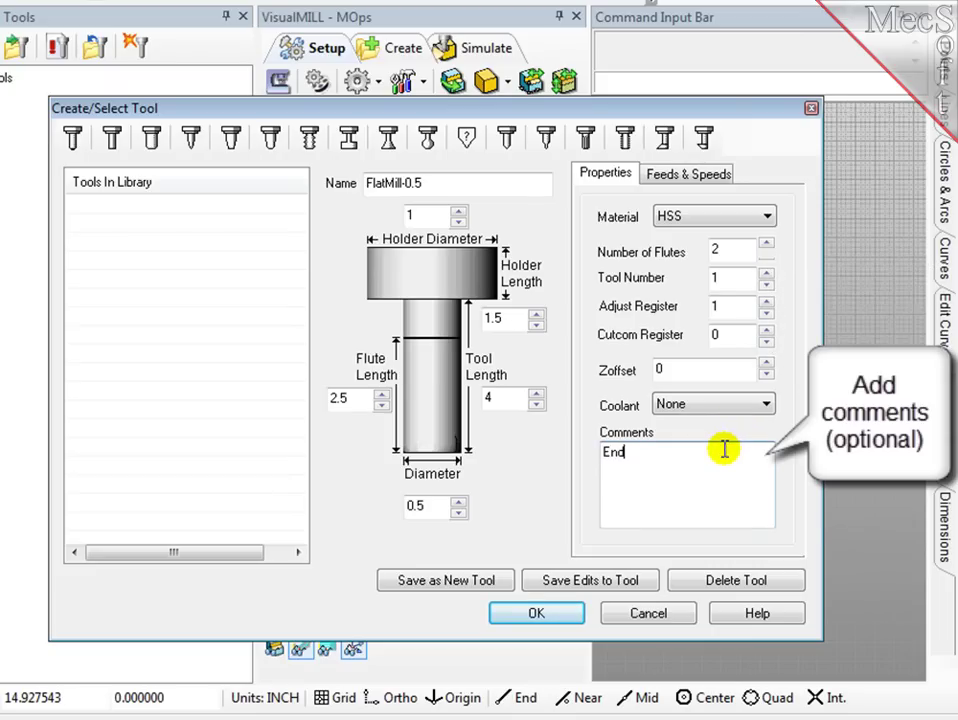
pyautogui.write(' Mill 0.')
pyautogui.write('5 Inch')
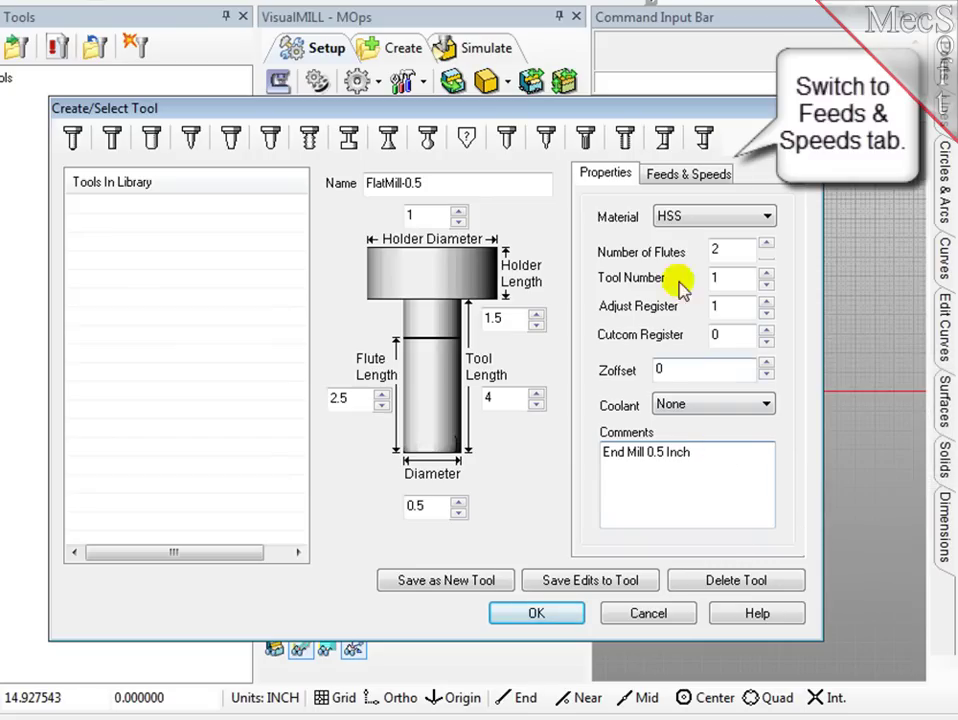
# Step: Set spindle speed 3500 RPM with plunge 15, approach 20, engage 25 and cut 30 feeds
pyautogui.click(666, 180)
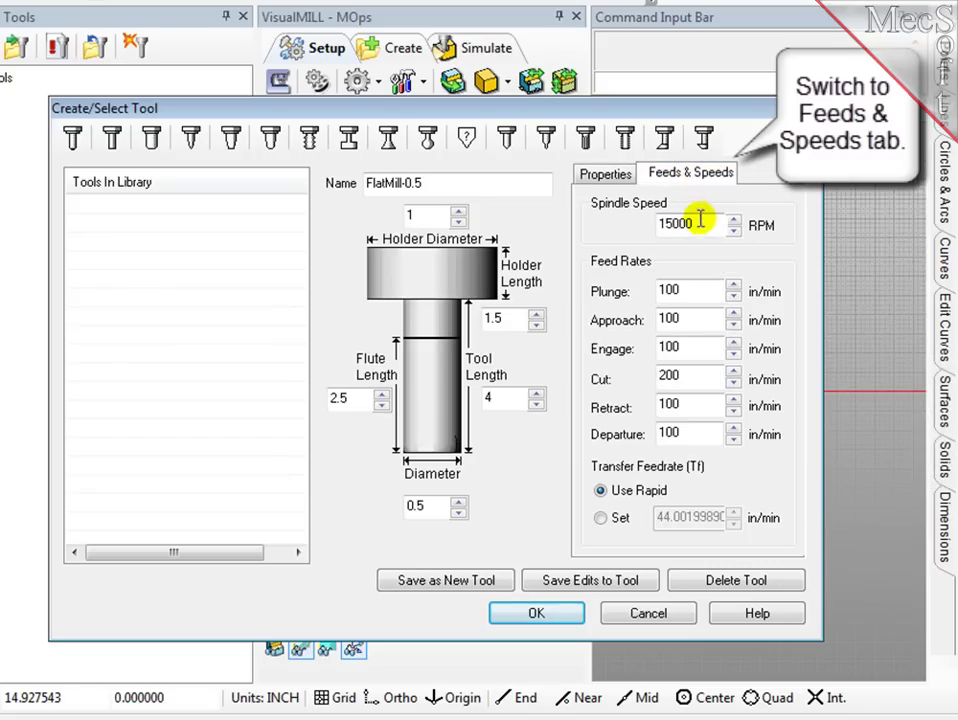
pyautogui.moveTo(695, 222); pyautogui.dragTo(647, 222)
pyautogui.write('3')
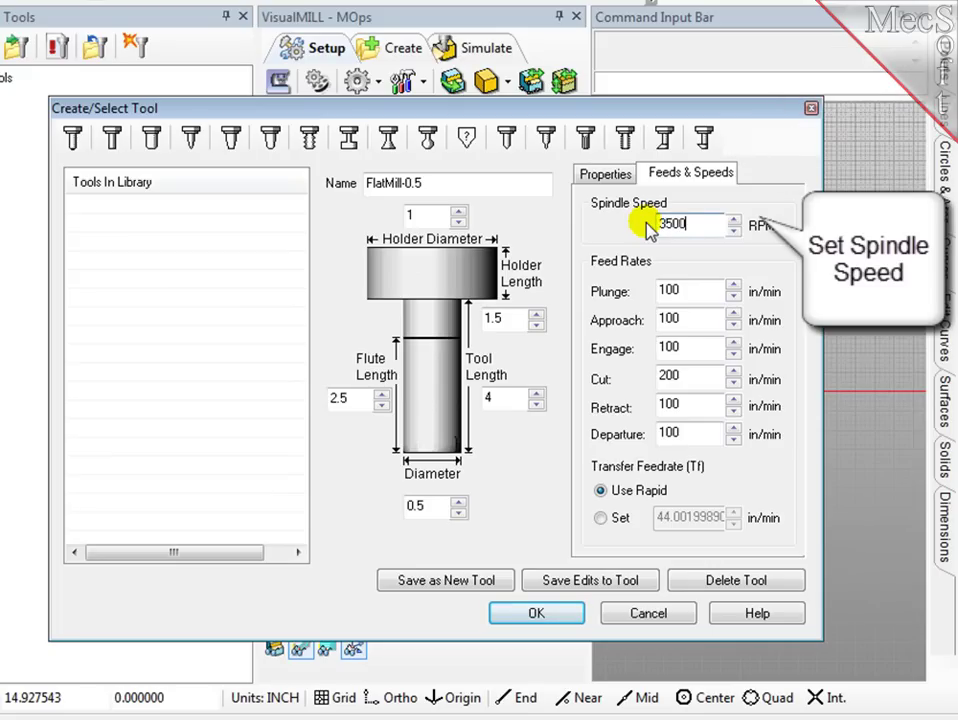
pyautogui.press('Tab')
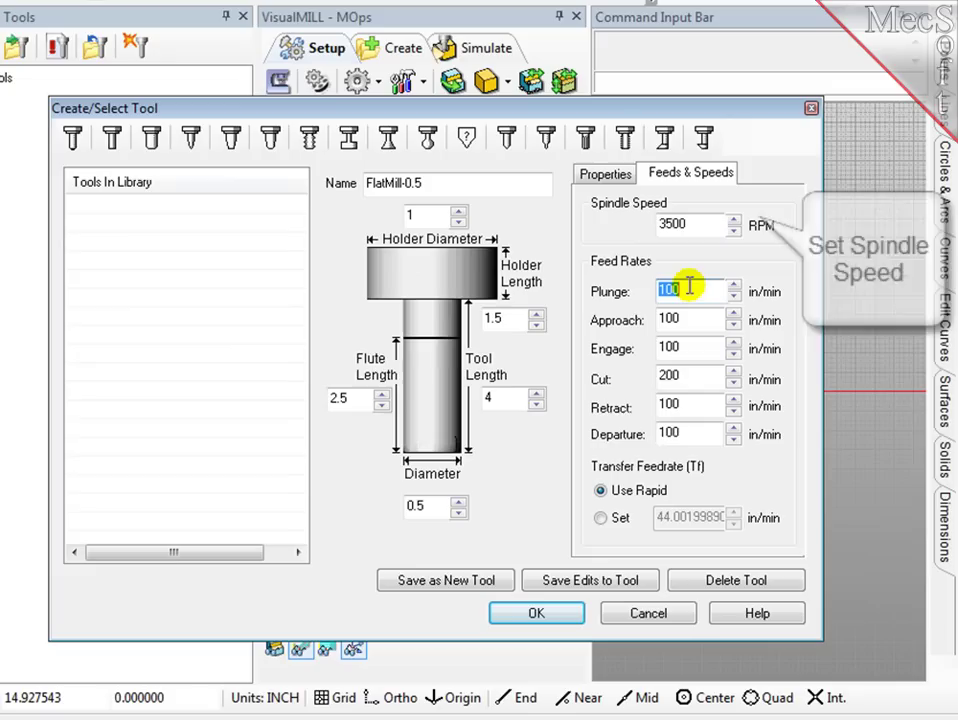
pyautogui.write('15')
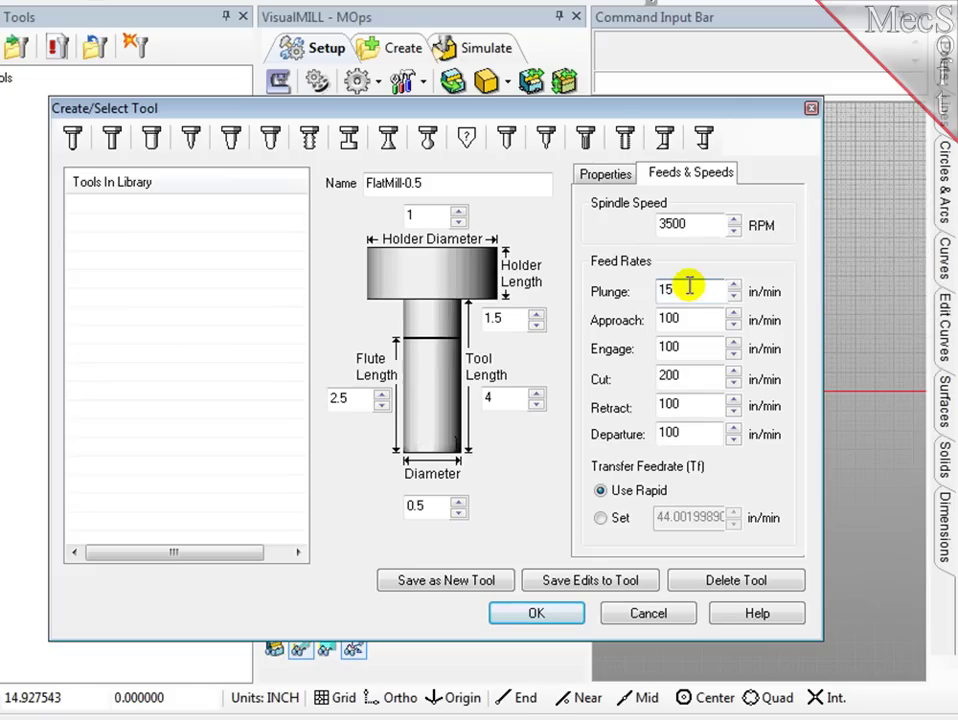
pyautogui.doubleClick(695, 320)
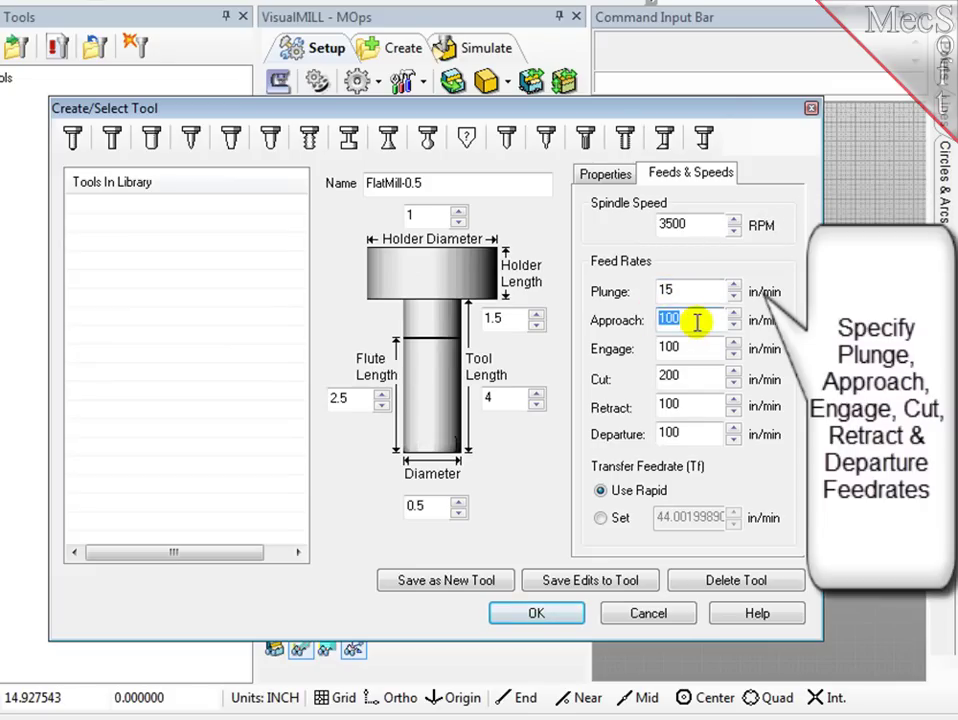
pyautogui.write('20')
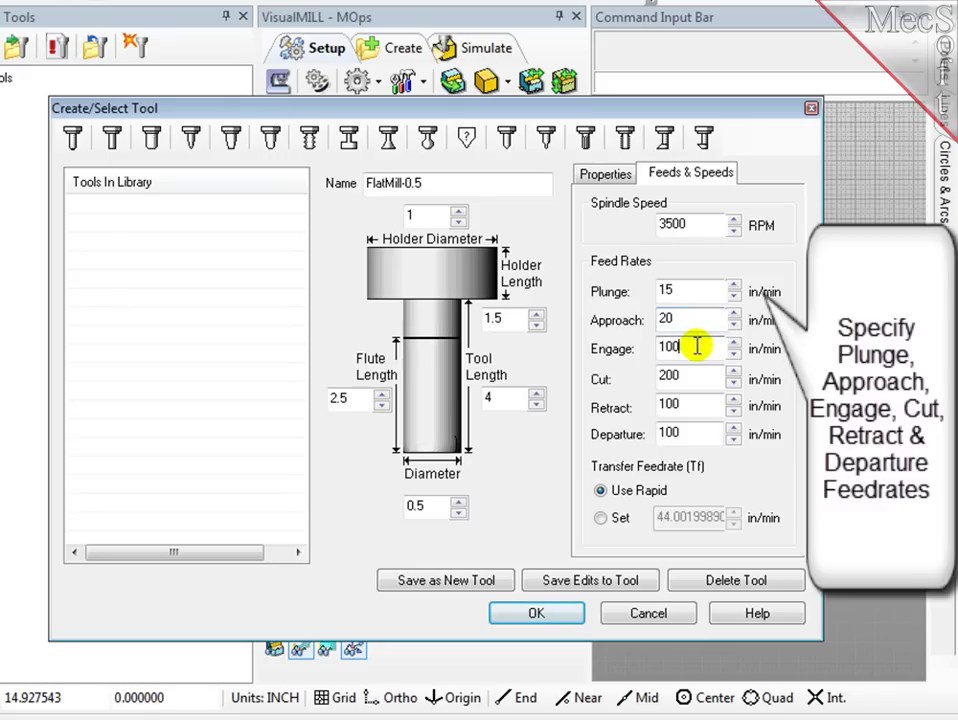
pyautogui.doubleClick(697, 346)
pyautogui.write('25')
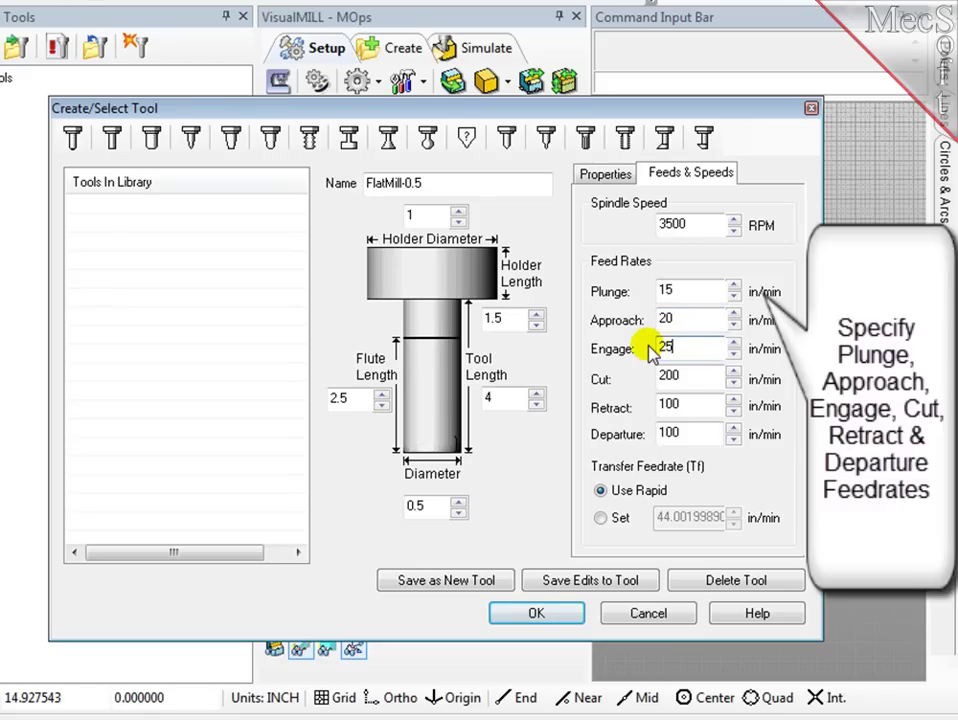
pyautogui.doubleClick(684, 377)
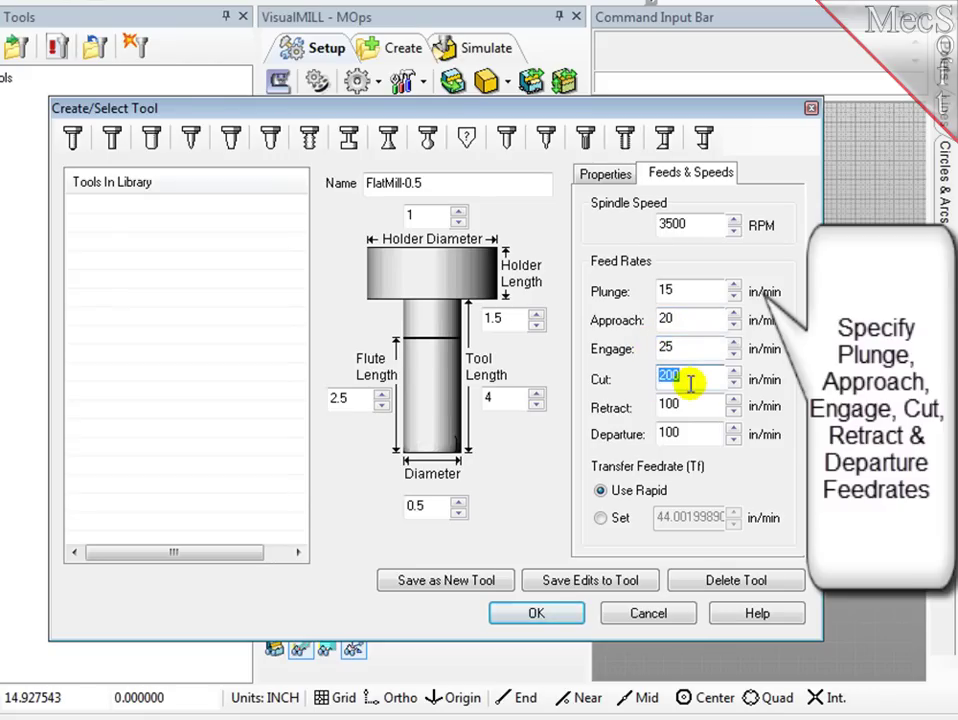
pyautogui.write('30')
# Step: Set retract and departure feeds to 40, keep rapid transfer, and save FlatMill-0.5 to the library
pyautogui.doubleClick(667, 404)
pyautogui.write('40')
pyautogui.doubleClick(667, 433)
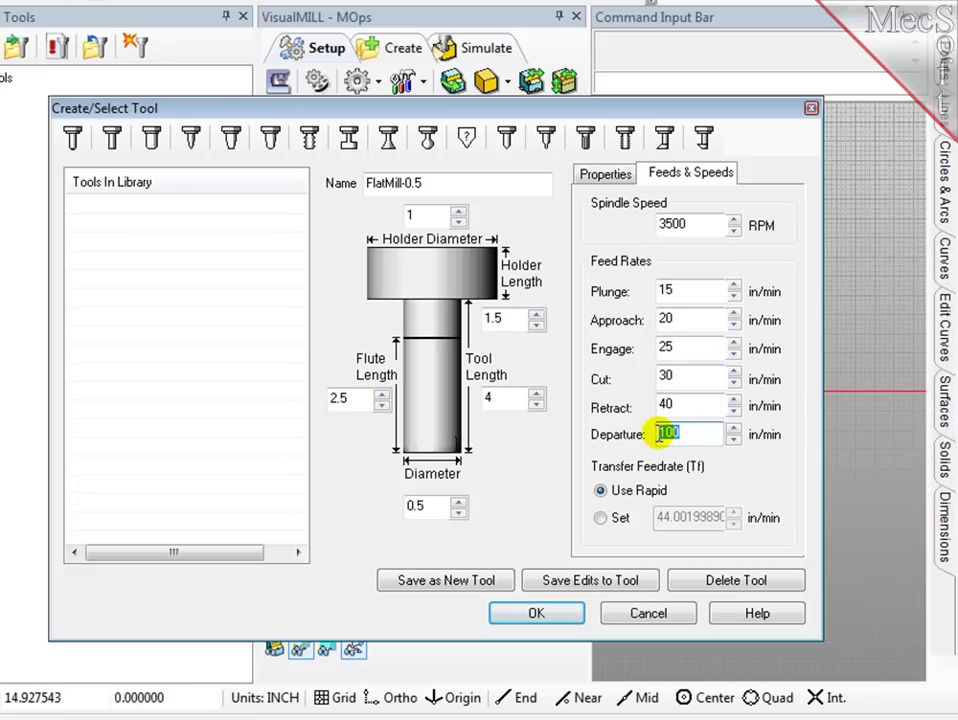
pyautogui.write('40')
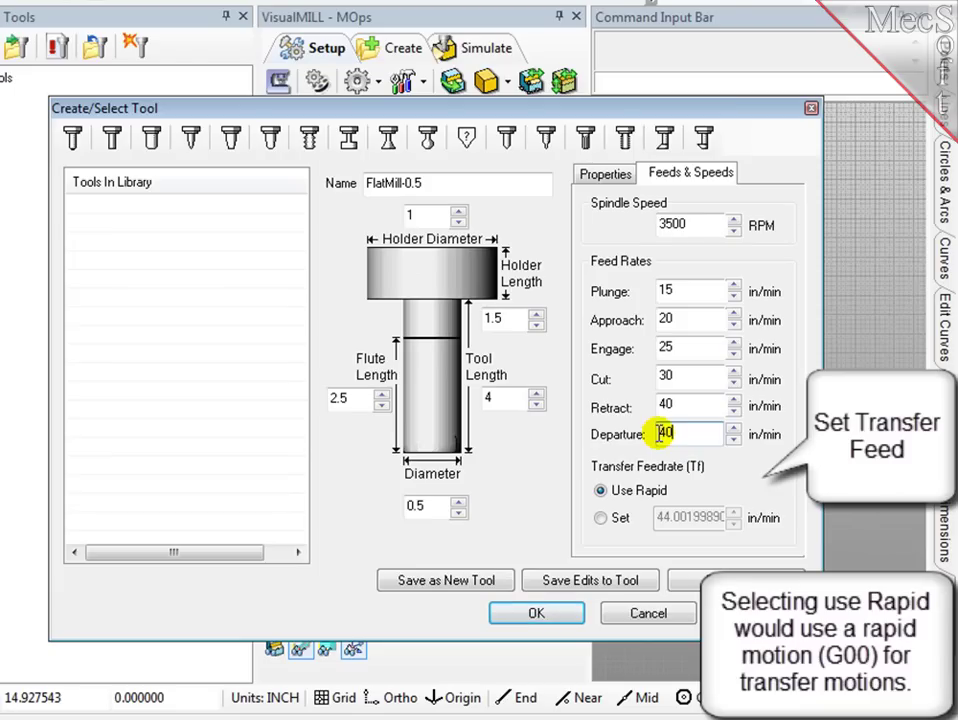
pyautogui.click(606, 492)
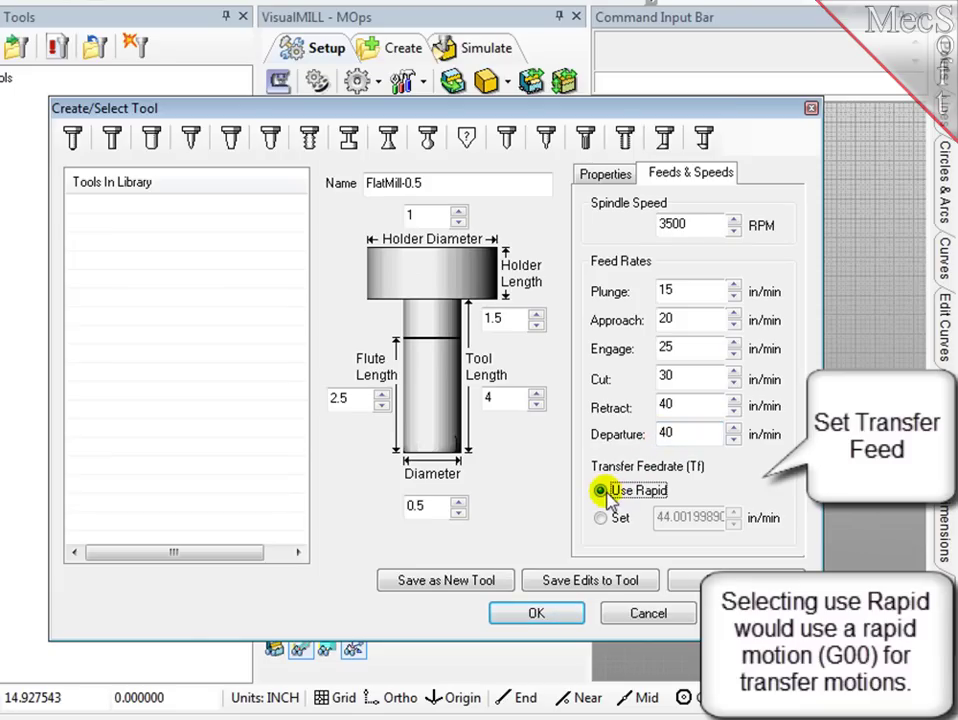
pyautogui.click(483, 584)
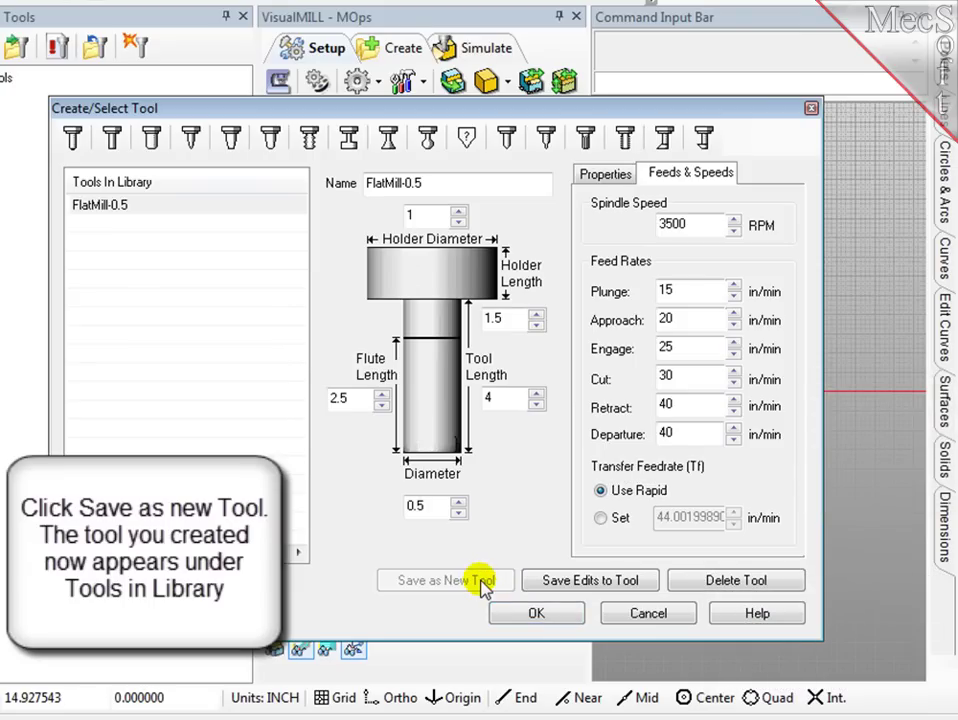
pyautogui.click(112, 208)
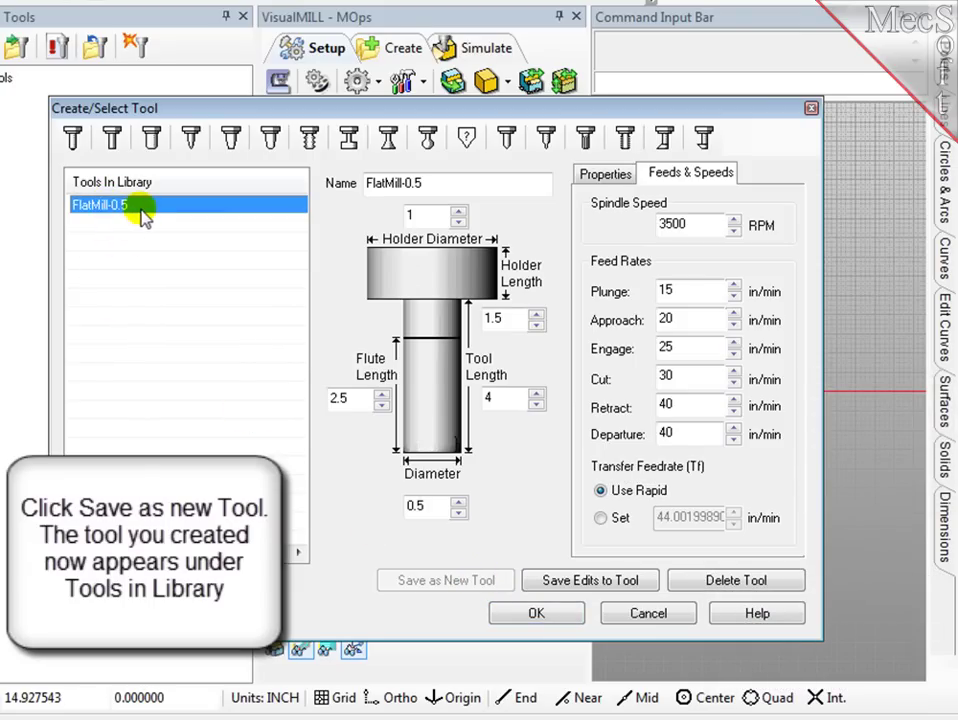
# Step: Rename the tool FlatMill-0.25 and set its diameter to 0.25
pyautogui.click(417, 186)
pyautogui.write('2')
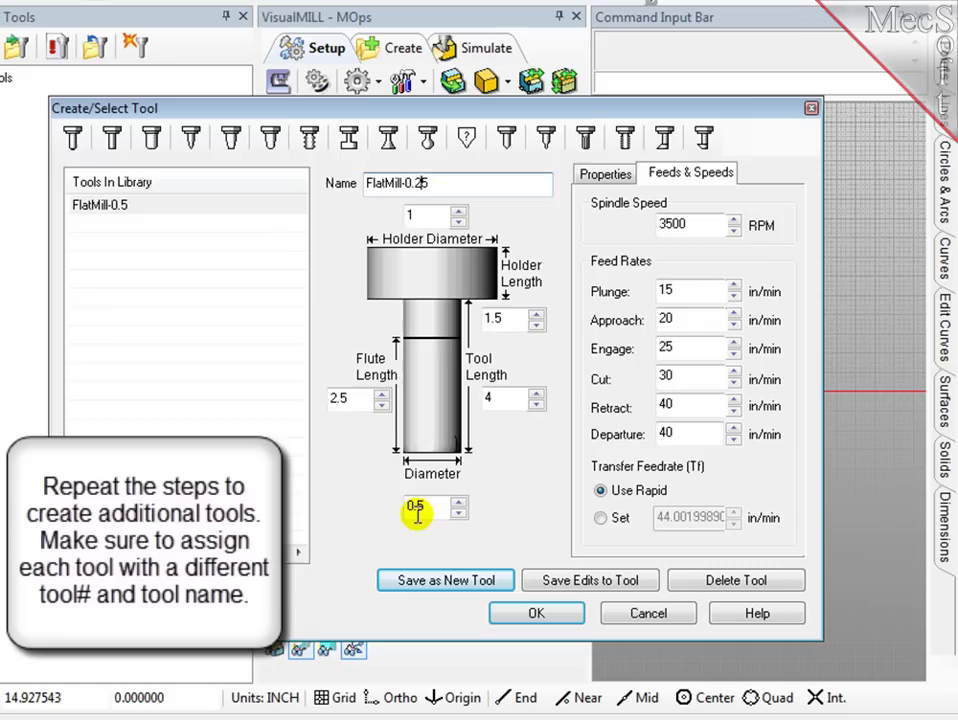
pyautogui.write('2')
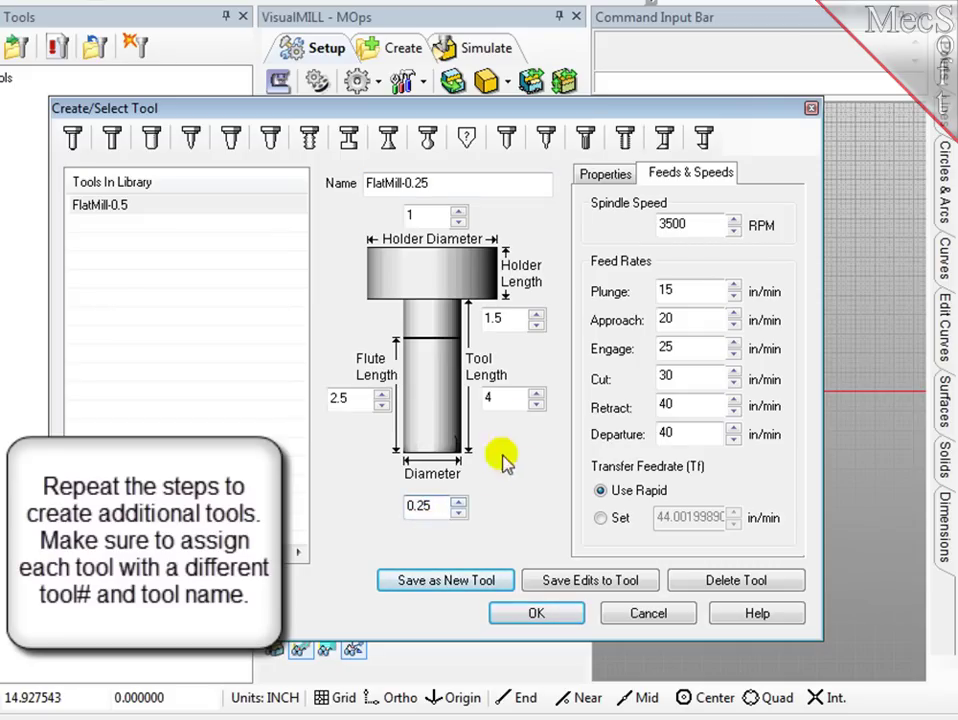
# Step: Set tool number and adjust register to 2, change the comment to 'End Mill 0.25 Inch', and save as a new tool
pyautogui.click(606, 175)
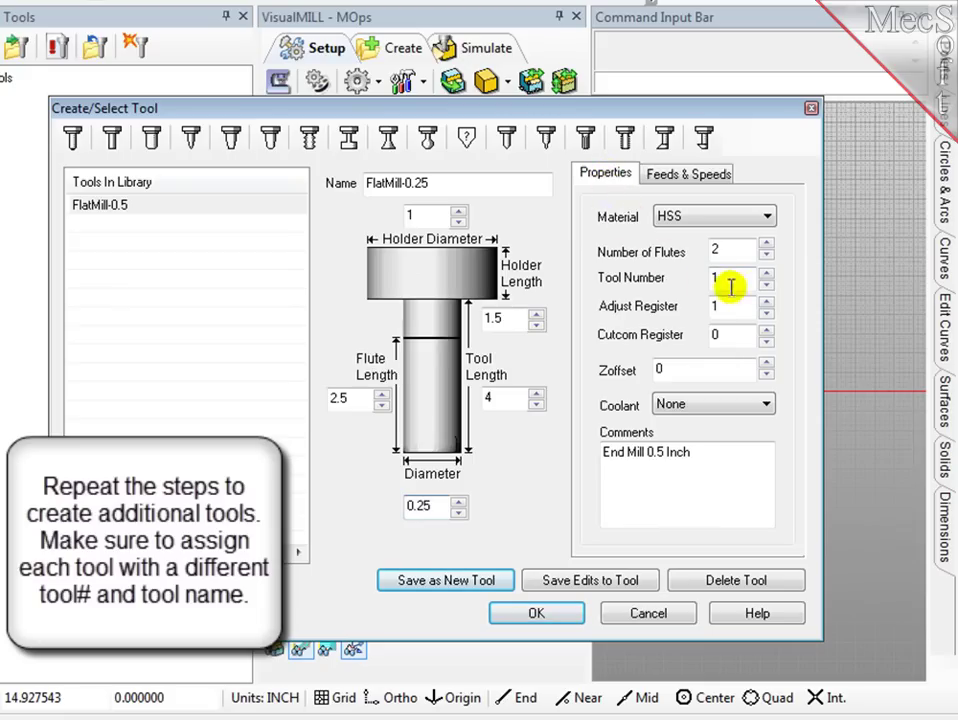
pyautogui.click(766, 275)
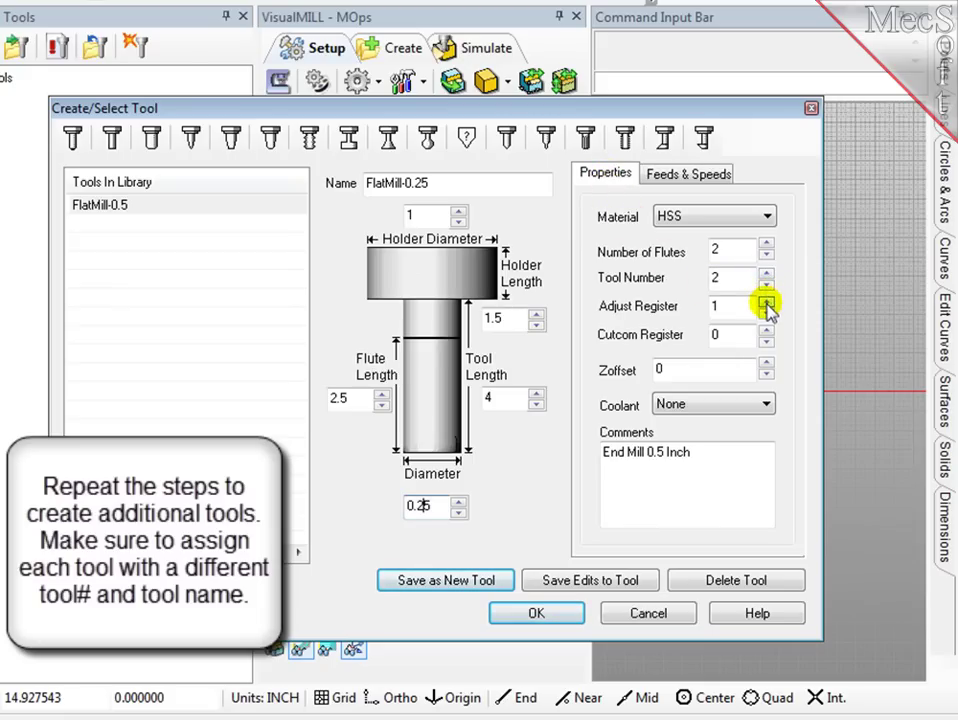
pyautogui.click(767, 302)
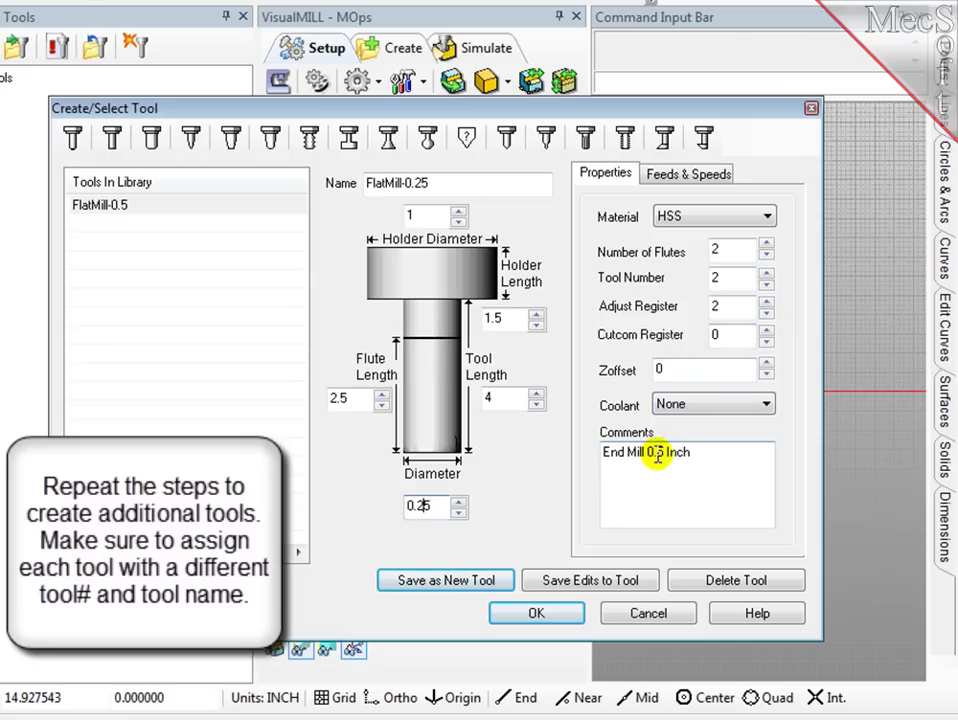
pyautogui.write('2')
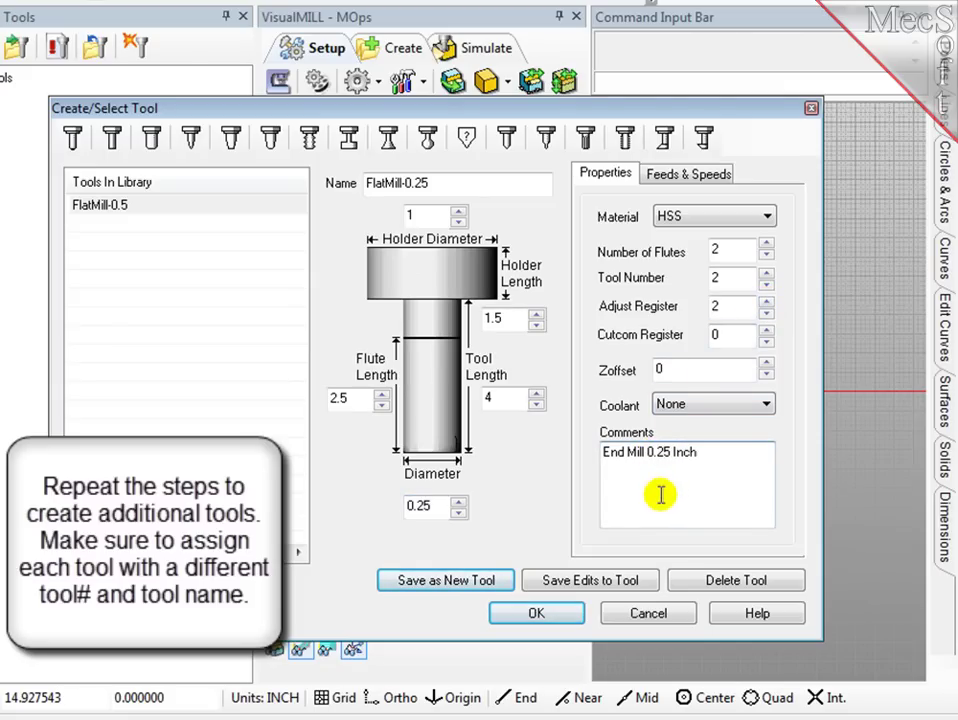
pyautogui.click(468, 590)
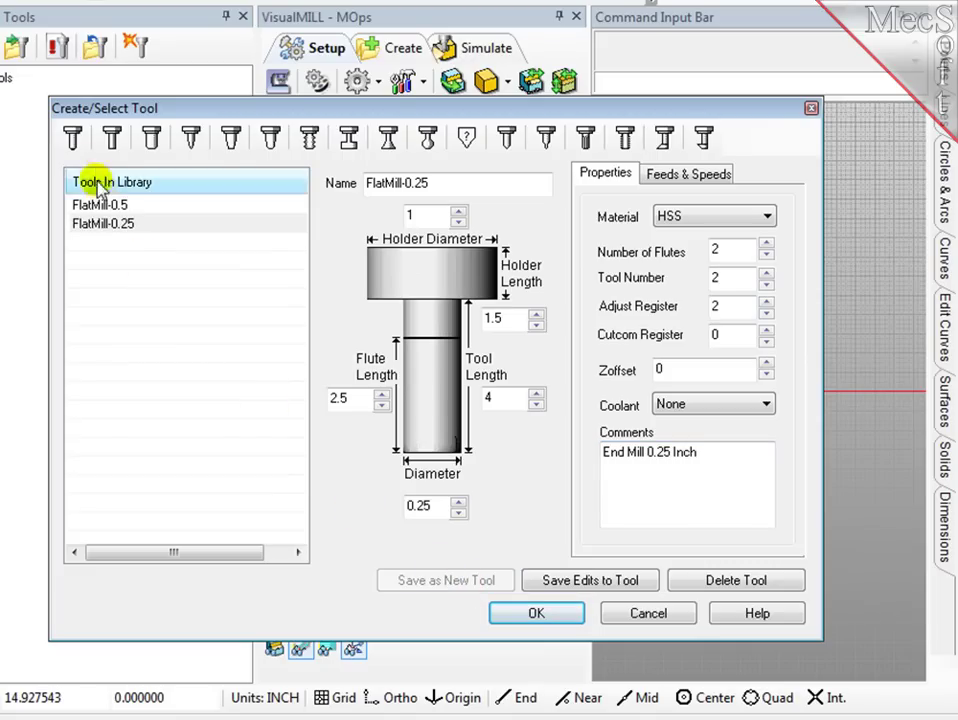
# Step: Define a Ball Mill named BallMill-0.25 with diameter 0.25, tool number 3 and adjust register 3
pyautogui.click(74, 140)
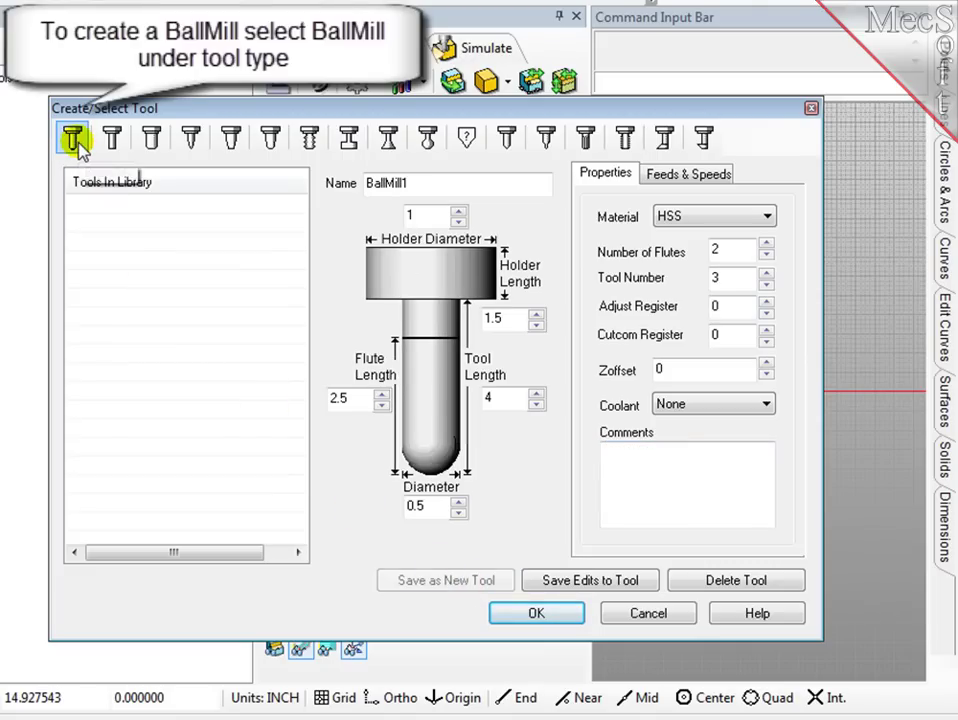
pyautogui.click(418, 187)
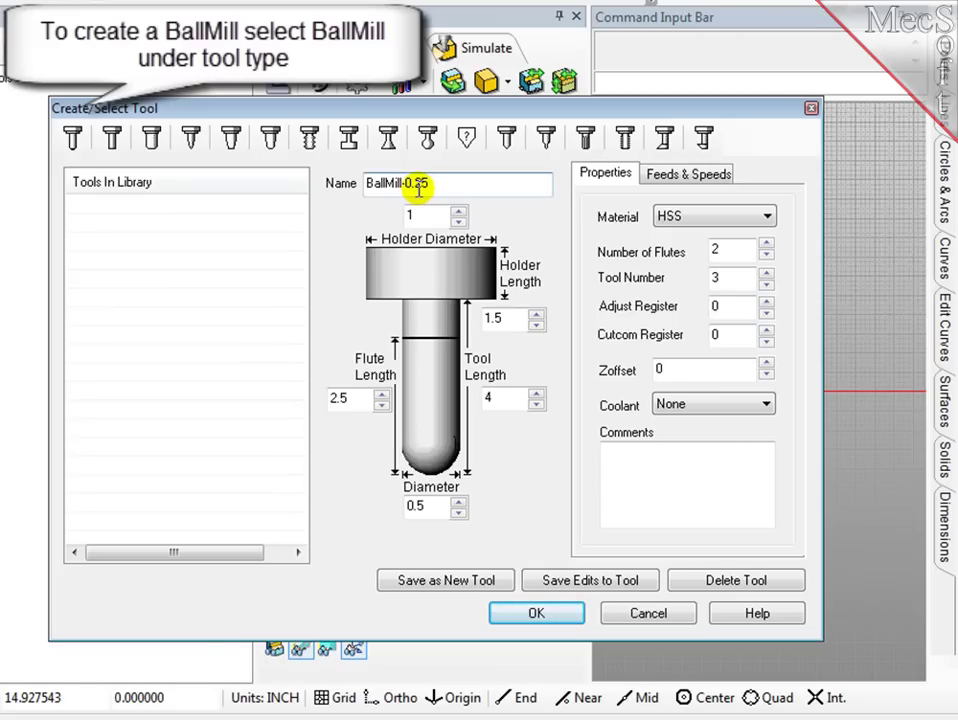
pyautogui.click(348, 397)
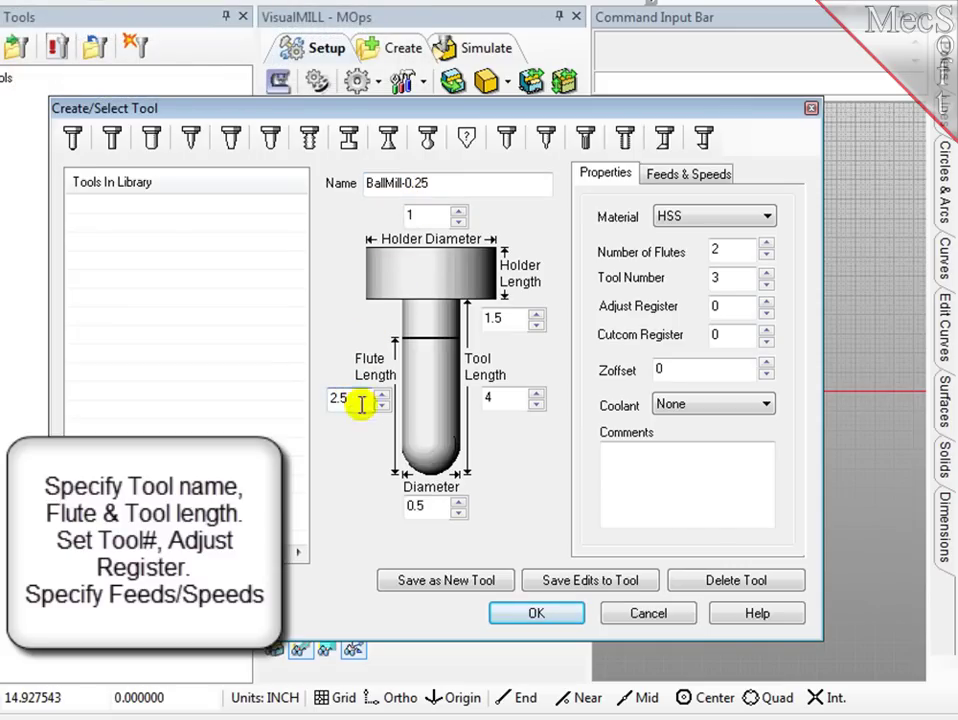
pyautogui.click(418, 506)
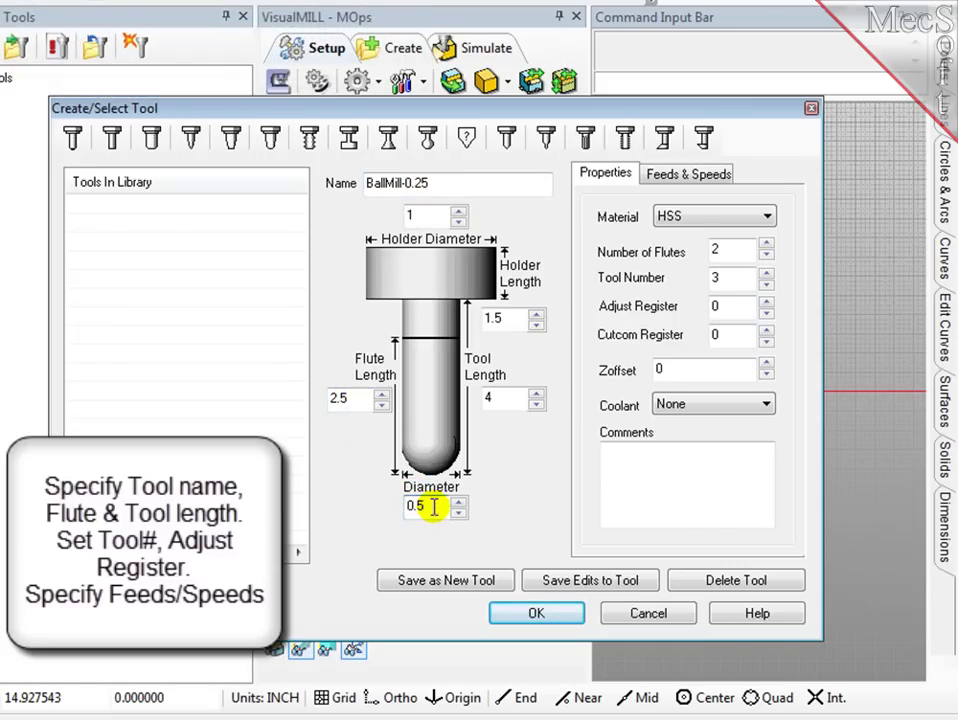
pyautogui.write('2')
pyautogui.doubleClick(729, 280)
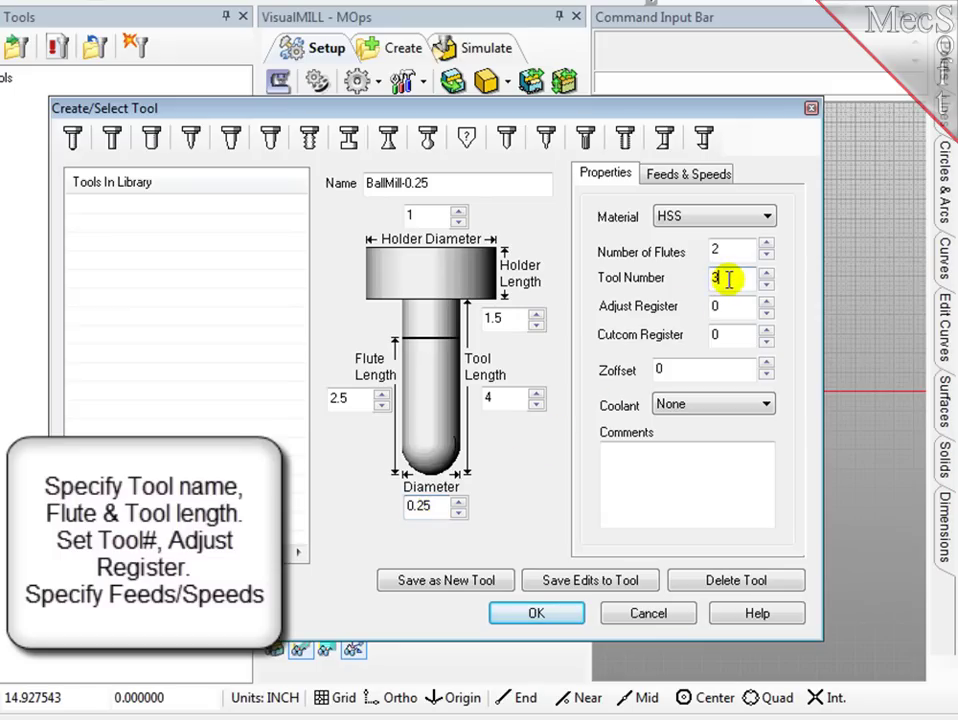
pyautogui.doubleClick(714, 306)
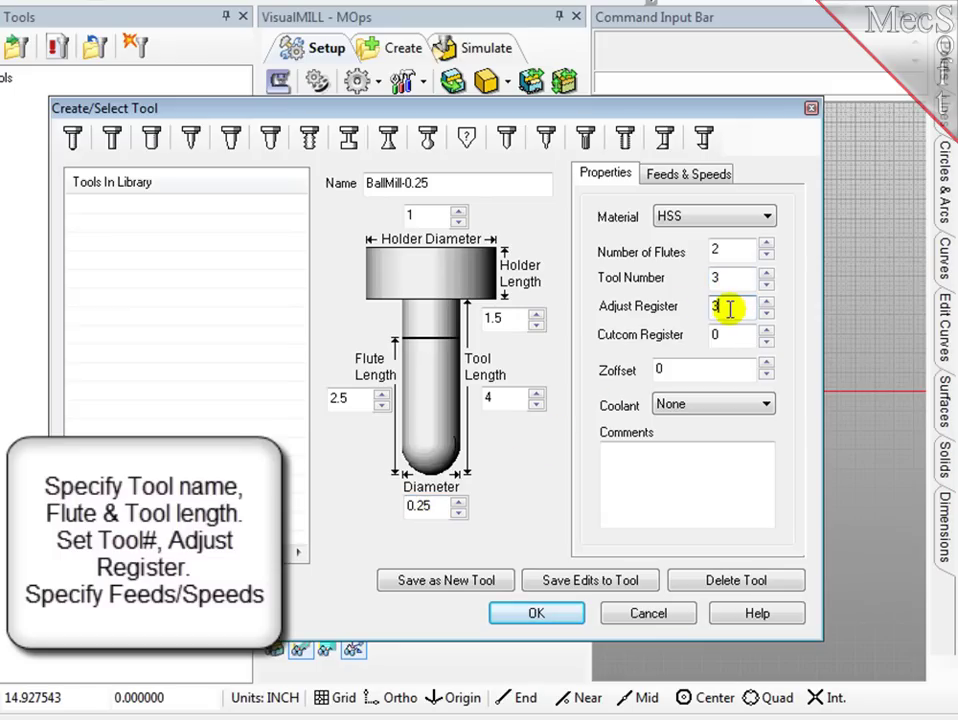
# Step: Set spindle speed 4000 RPM with plunge 25, approach 30 and engage 35 feeds
pyautogui.click(700, 176)
pyautogui.moveTo(706, 222); pyautogui.dragTo(637, 222)
pyautogui.write('40')
pyautogui.press('Tab')
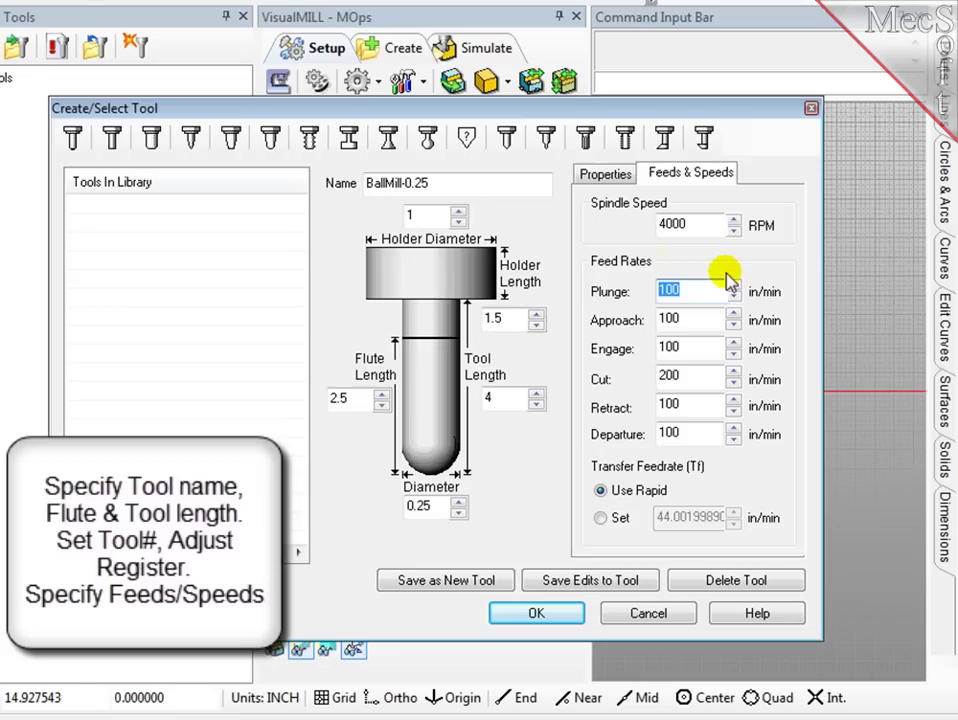
pyautogui.write('25')
pyautogui.press('Tab')
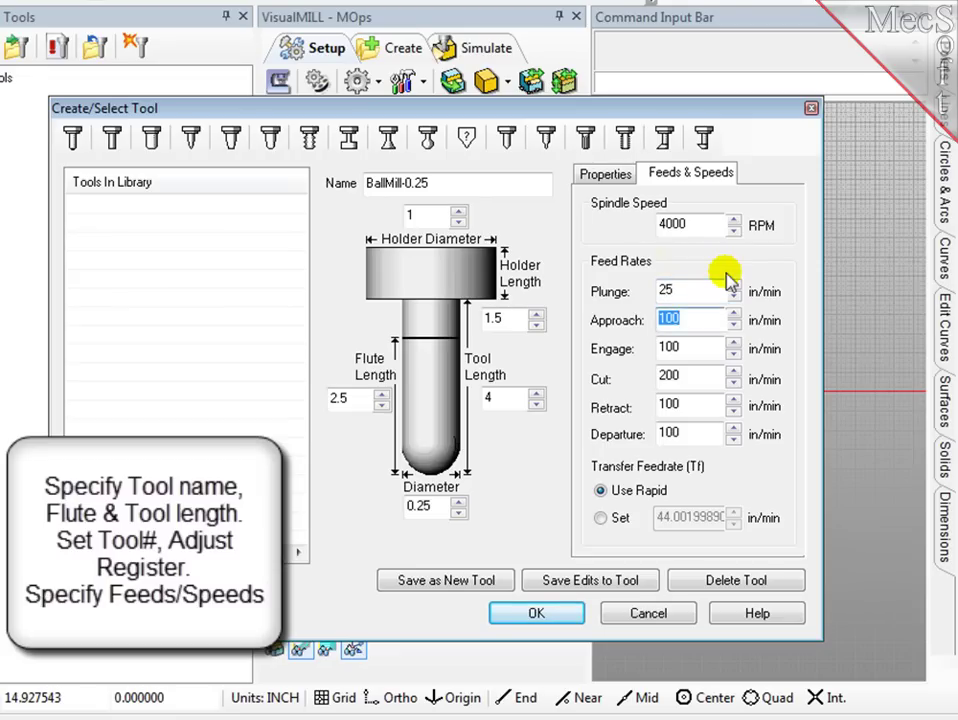
pyautogui.write('30')
pyautogui.press('Tab')
pyautogui.write('35')
# Step: Set cut 40, retract 45, departure 45 feeds, save BallMill-0.25 as a new tool, and close the dialog
pyautogui.press('Tab')
pyautogui.write('40')
pyautogui.press('Tab')
pyautogui.write('45')
pyautogui.press('Tab')
pyautogui.write('45')
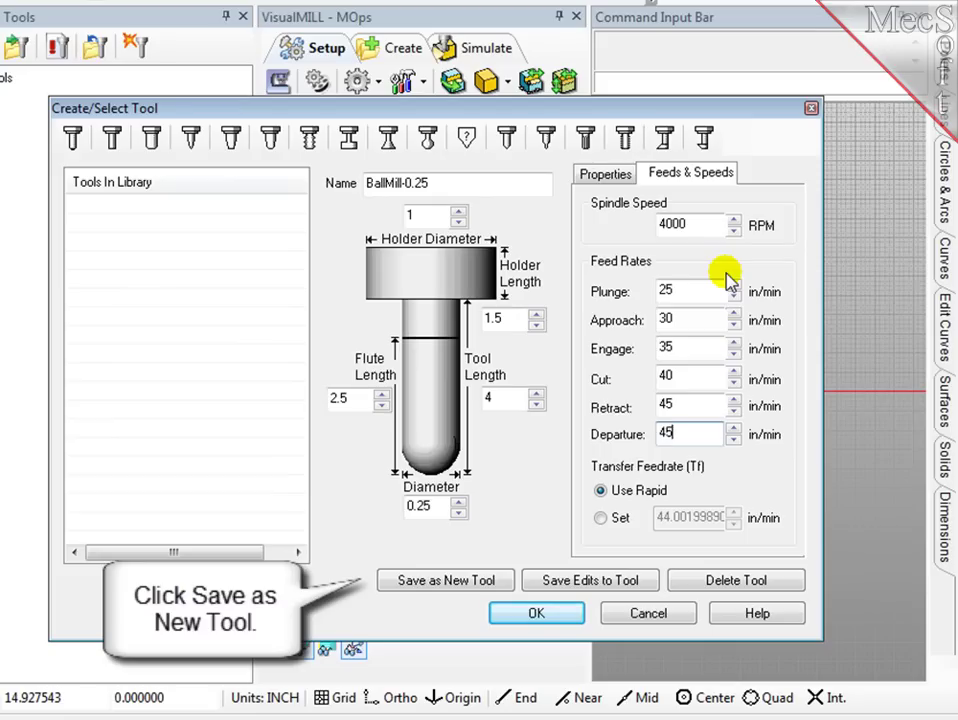
pyautogui.click(619, 492)
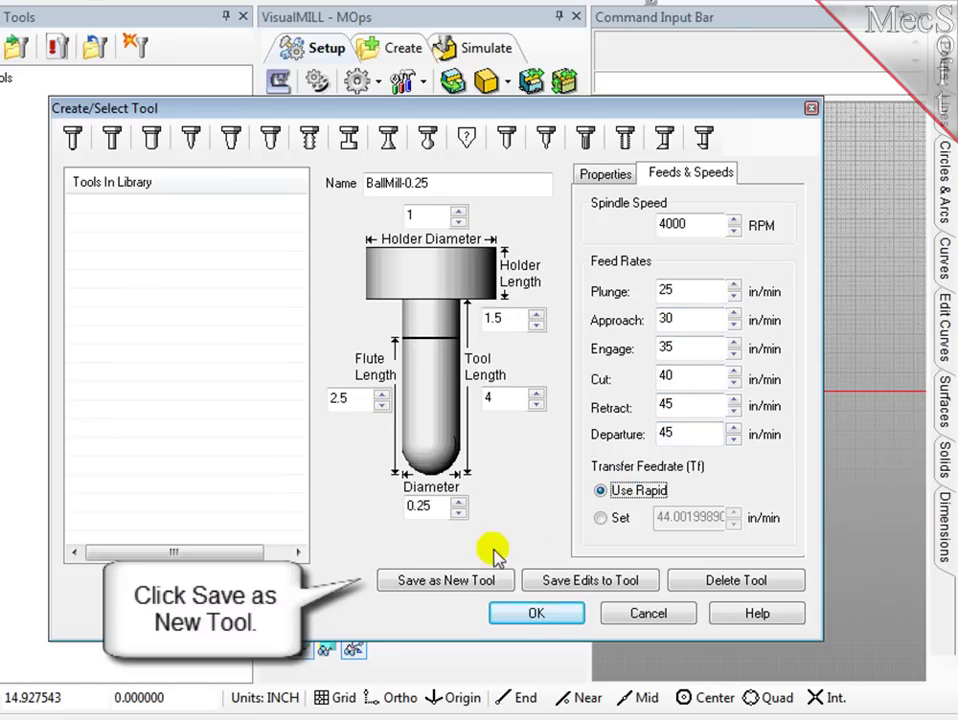
pyautogui.click(478, 584)
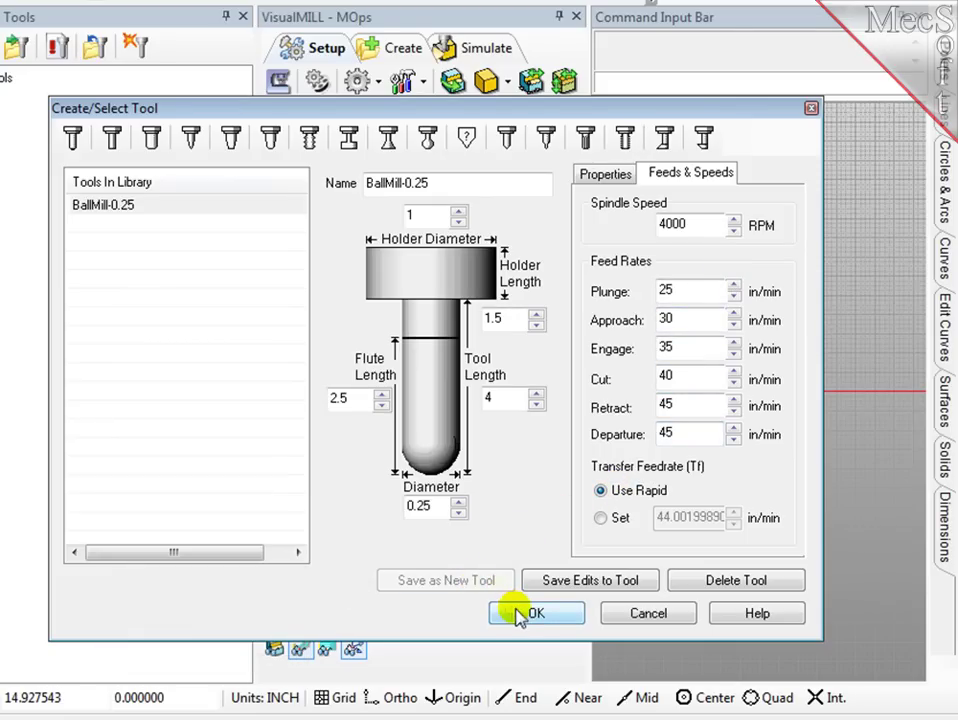
pyautogui.click(530, 613)
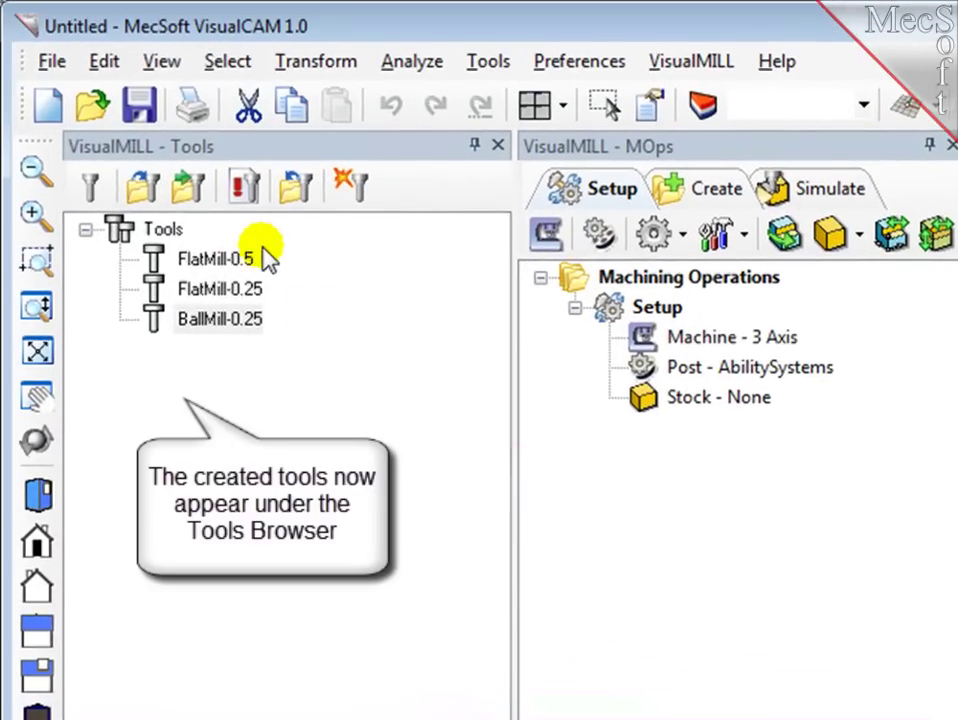
pyautogui.click(254, 262)
pyautogui.click(252, 292)
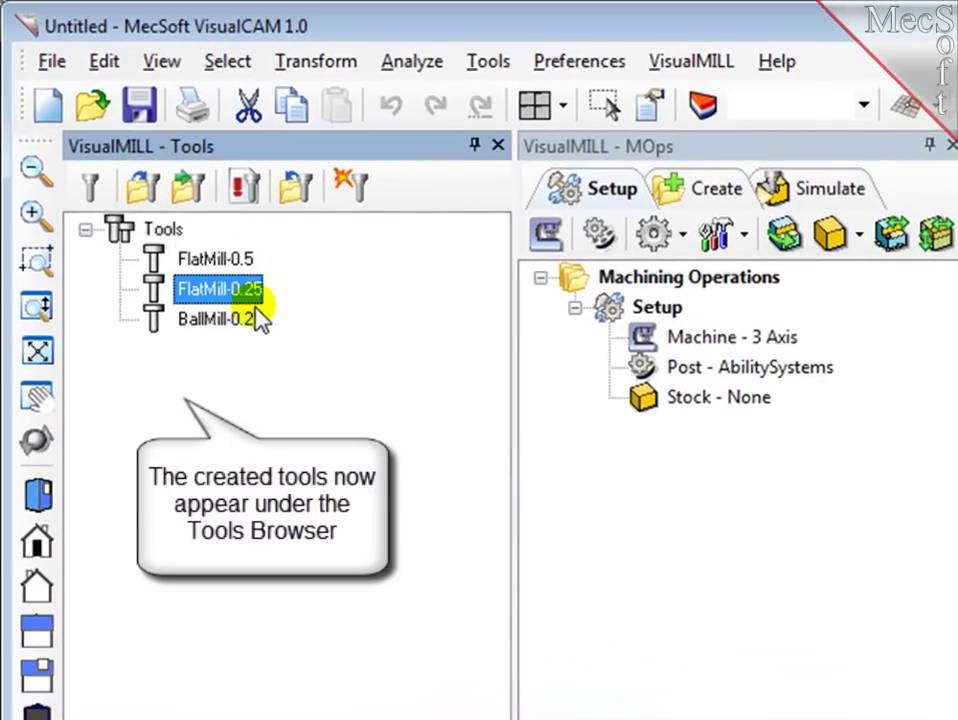
pyautogui.click(252, 316)
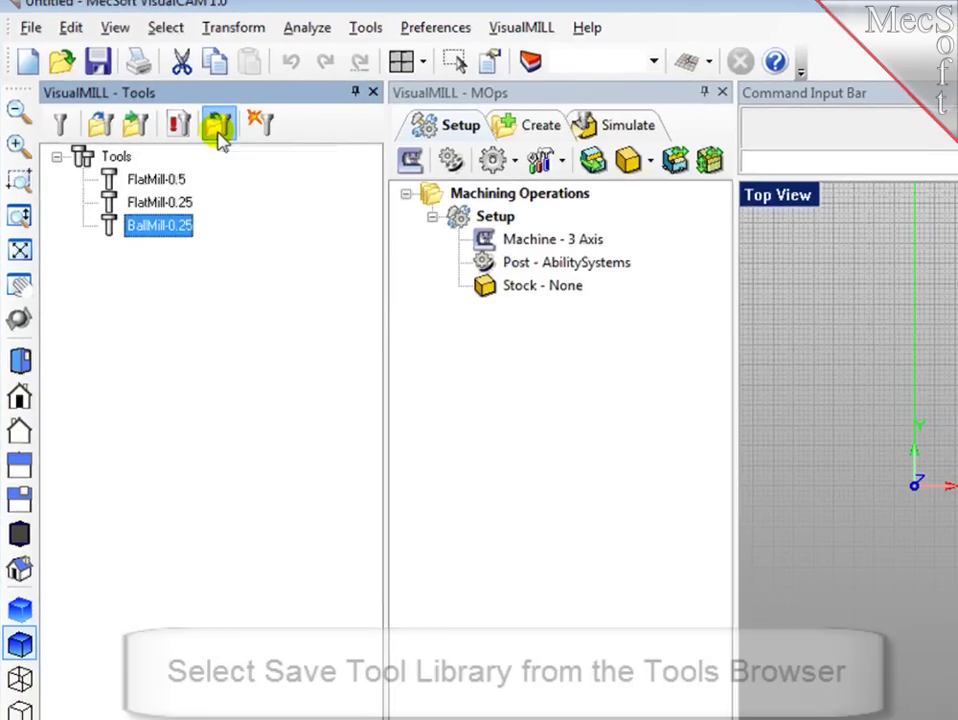
# Step: Save the tool library as Tools1.vkb in the VisualMILL folder and dismiss the confirmation
pyautogui.click(219, 132)
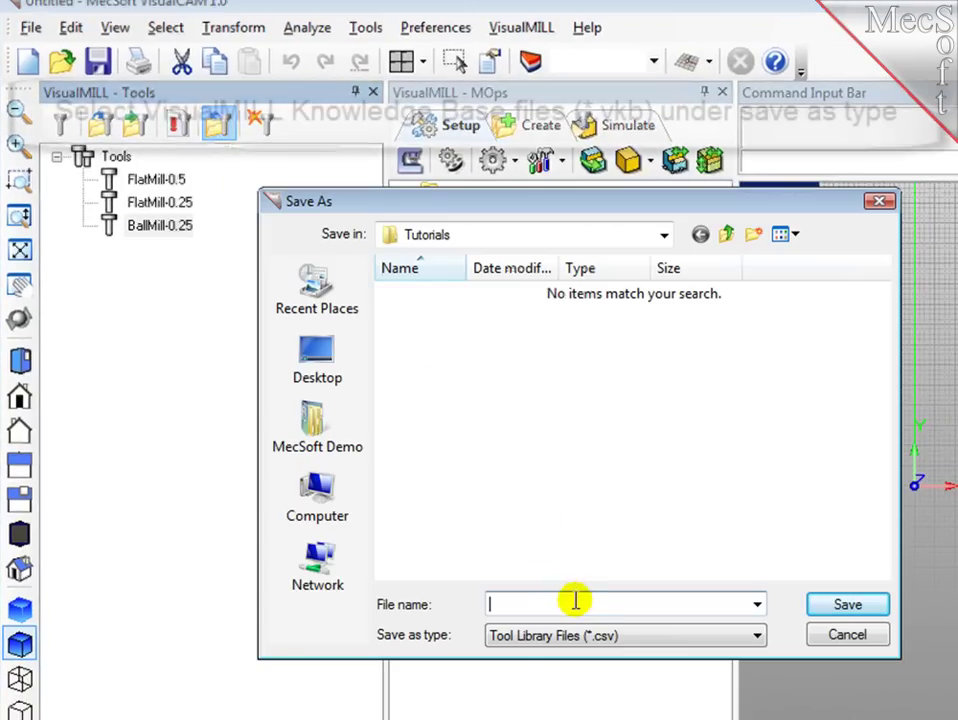
pyautogui.click(680, 637)
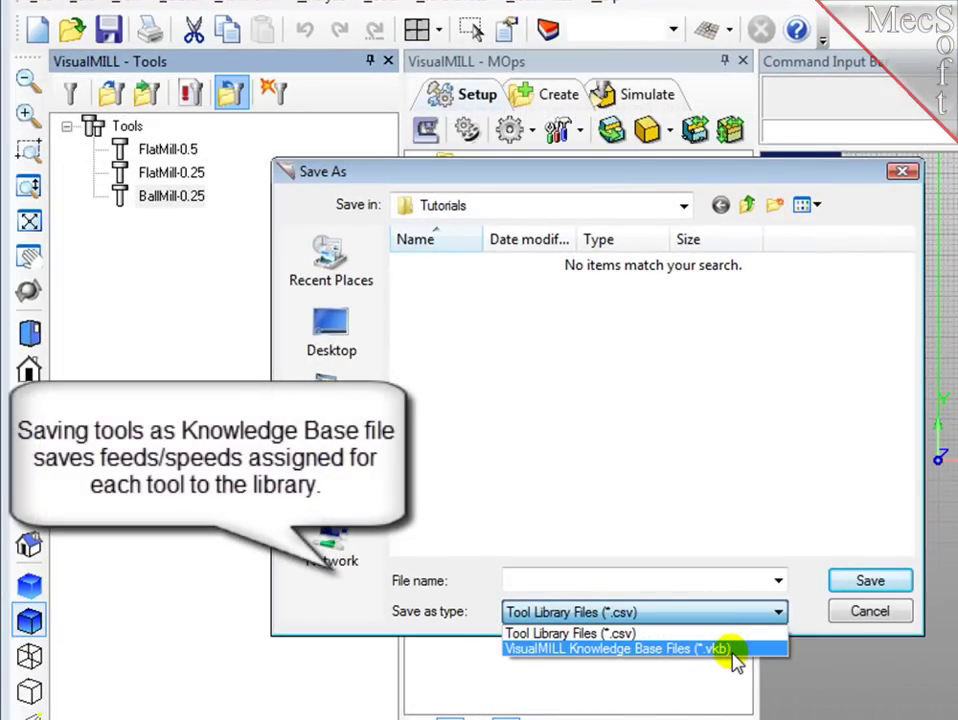
pyautogui.click(733, 650)
pyautogui.click(666, 582)
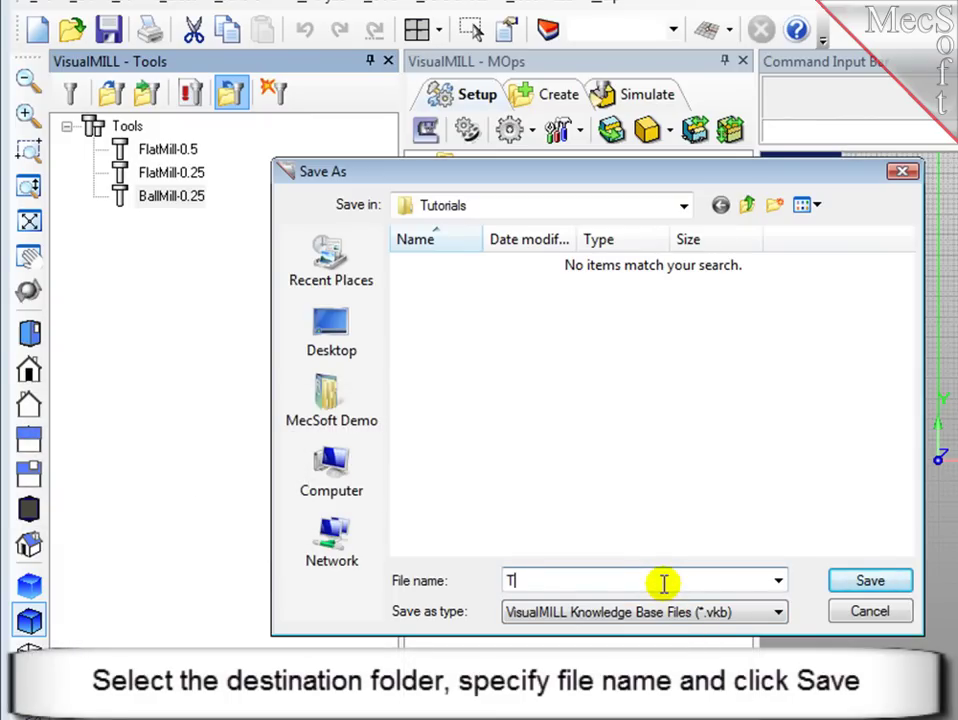
pyautogui.write('Tools1')
pyautogui.click(749, 210)
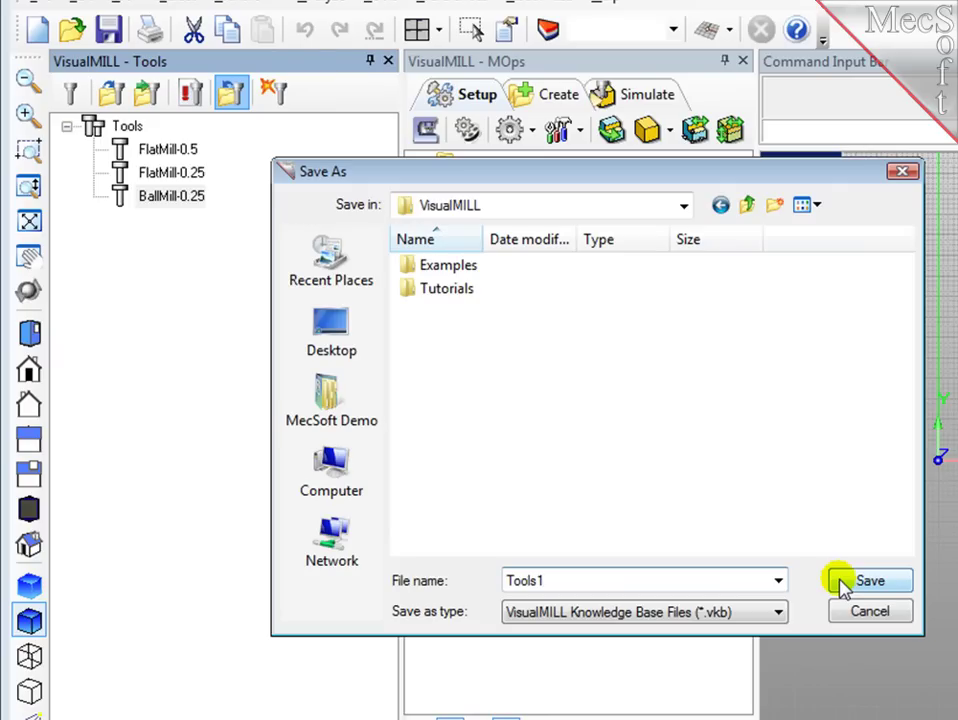
pyautogui.click(843, 584)
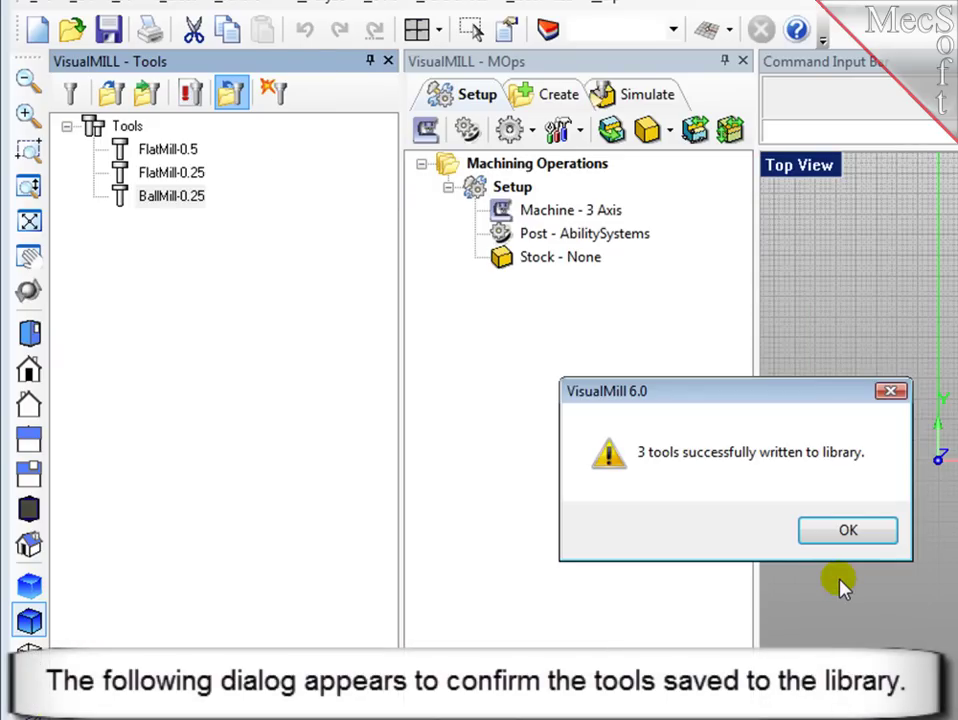
pyautogui.click(845, 533)
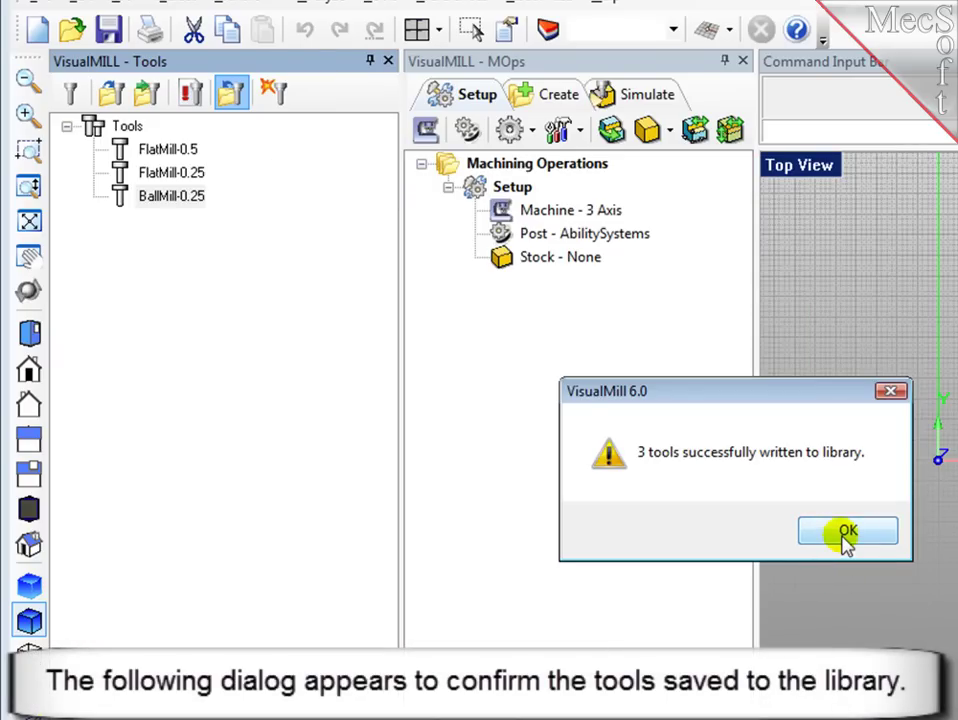